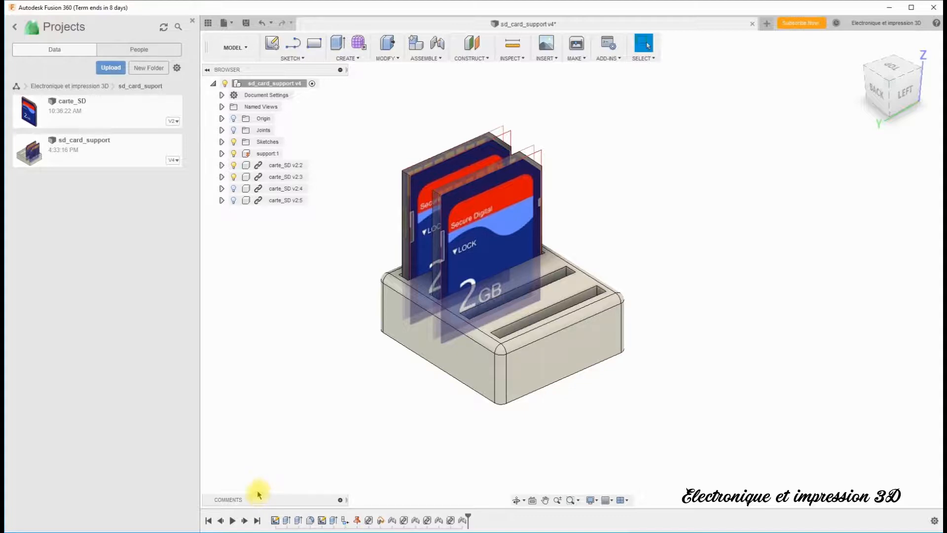
Step through the SD card support's timeline from its start to its end, and examine the complete assembly from several sides
{"action": "left_click", "coordinate": [208, 520]}
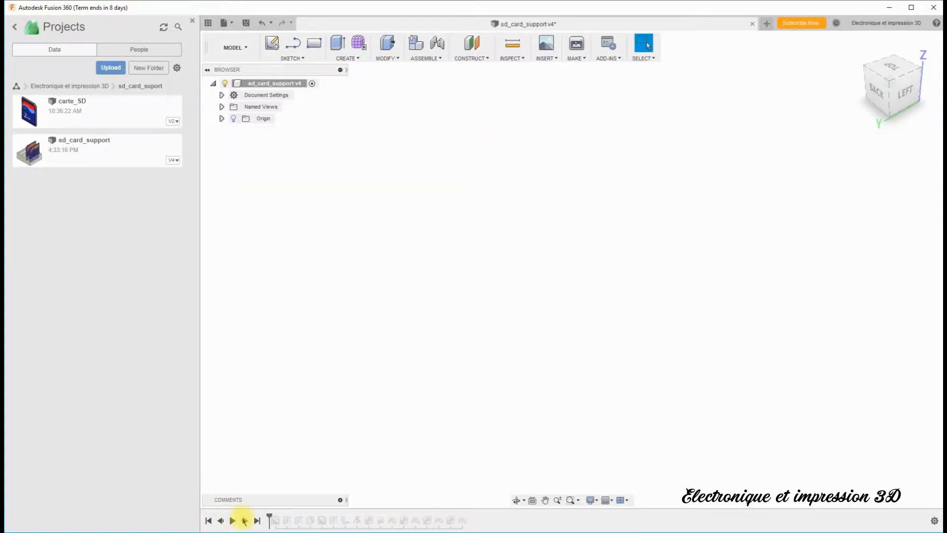
{"action": "left_click", "coordinate": [244, 520]}
{"action": "left_click", "coordinate": [244, 520]}
{"action": "left_click", "coordinate": [244, 520]}
{"action": "left_click", "coordinate": [245, 520]}
{"action": "left_click", "coordinate": [244, 520]}
{"action": "left_click", "coordinate": [244, 520]}
{"action": "left_click", "coordinate": [245, 520]}
{"action": "left_click", "coordinate": [245, 520]}
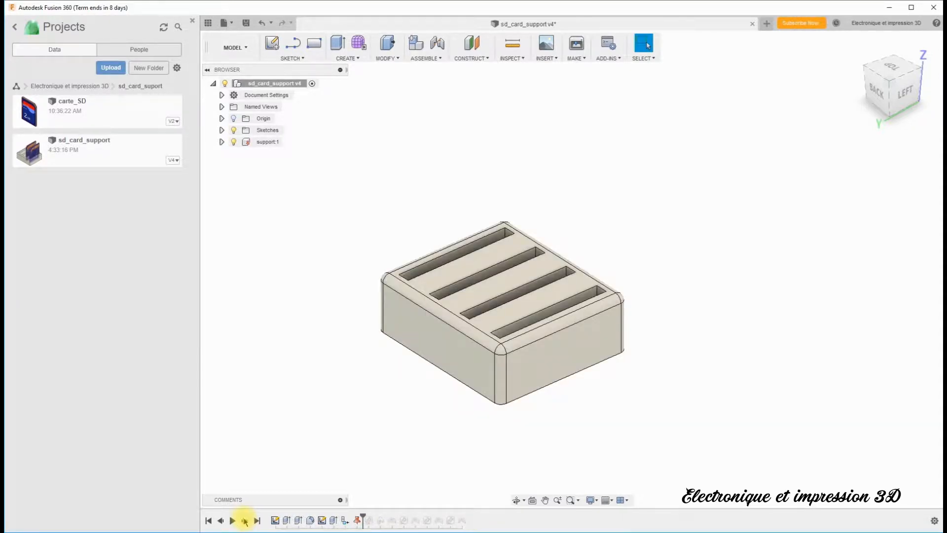
{"action": "left_click", "coordinate": [245, 520]}
{"action": "left_click", "coordinate": [245, 521]}
{"action": "left_click", "coordinate": [244, 520]}
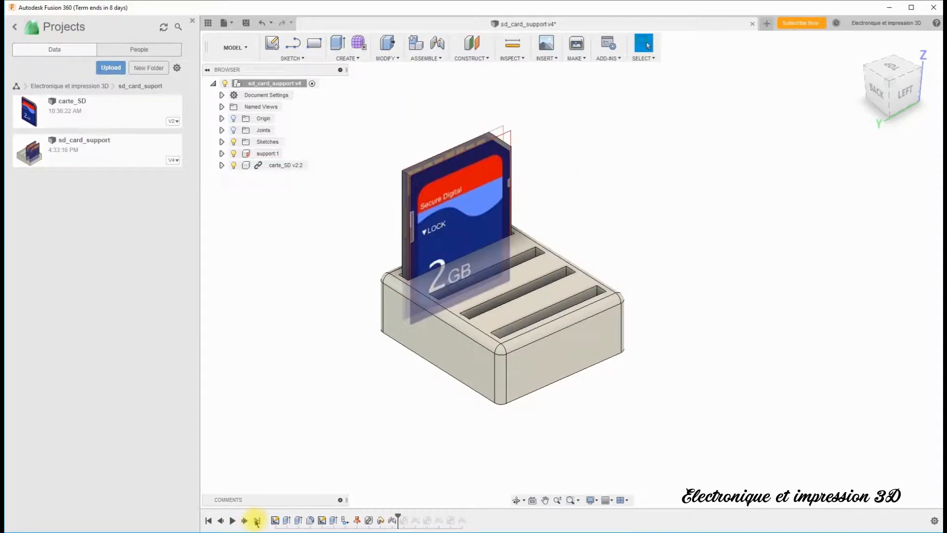
{"action": "left_click", "coordinate": [257, 520]}
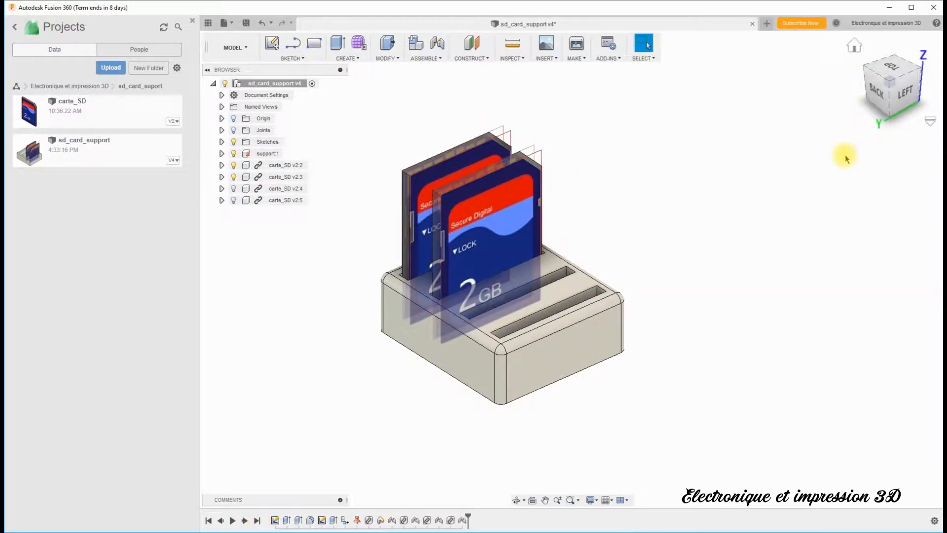
{"action": "middle_click_drag", "start_coordinate": [891, 129], "coordinate": [930, 74], "text": "shift"}
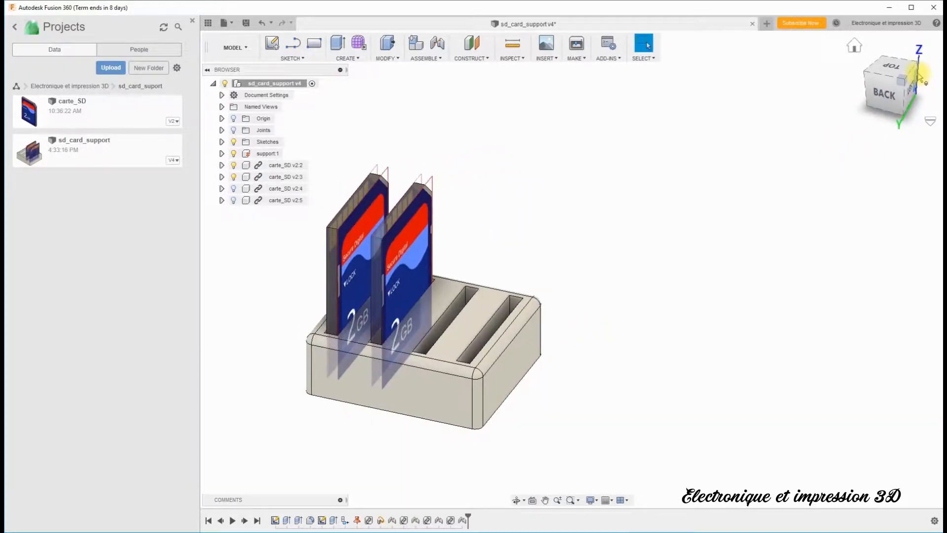
{"action": "middle_click_drag", "start_coordinate": [702, 319], "coordinate": [776, 292]}
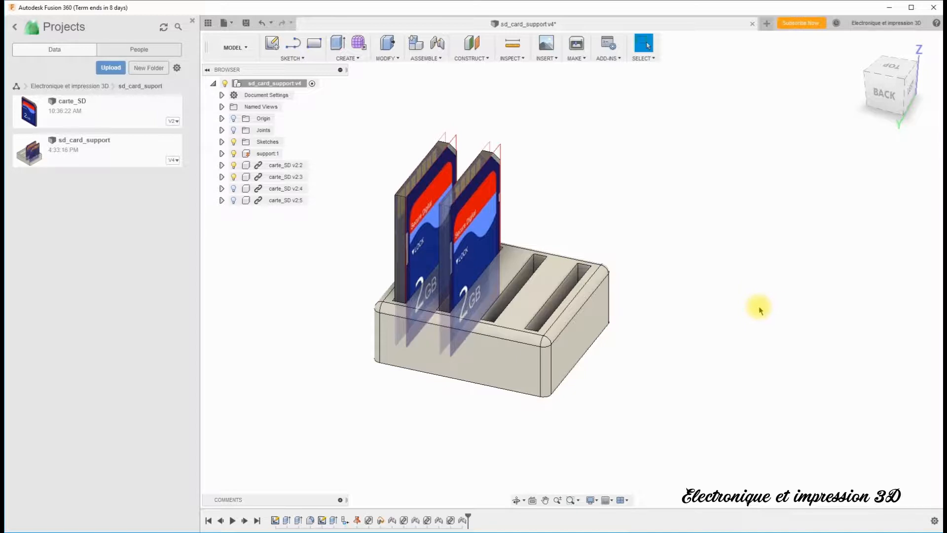
{"action": "middle_click_drag", "start_coordinate": [771, 334], "coordinate": [670, 354], "text": "shift"}
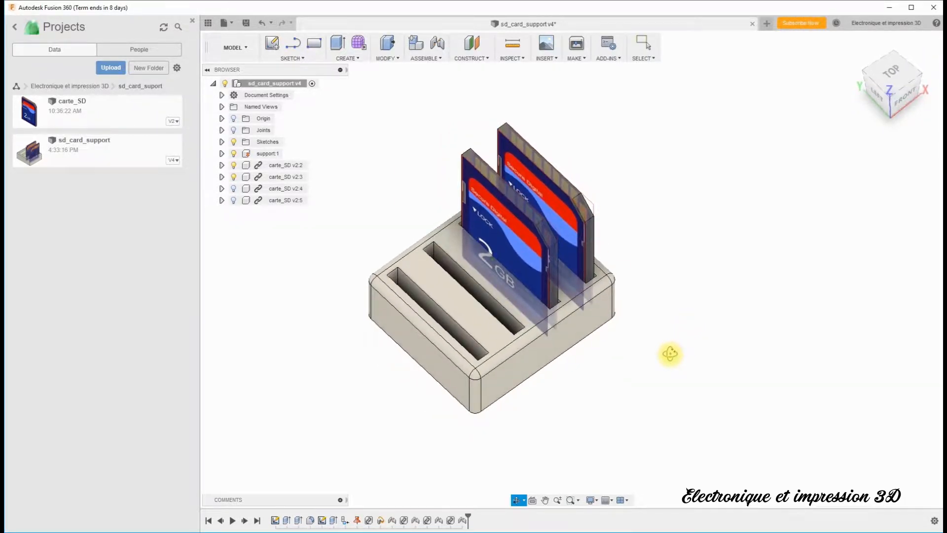
{"action": "middle_click_drag", "start_coordinate": [676, 409], "coordinate": [716, 337]}
{"action": "scroll", "coordinate": [704, 360], "scroll_direction": "down", "scroll_amount": 2}
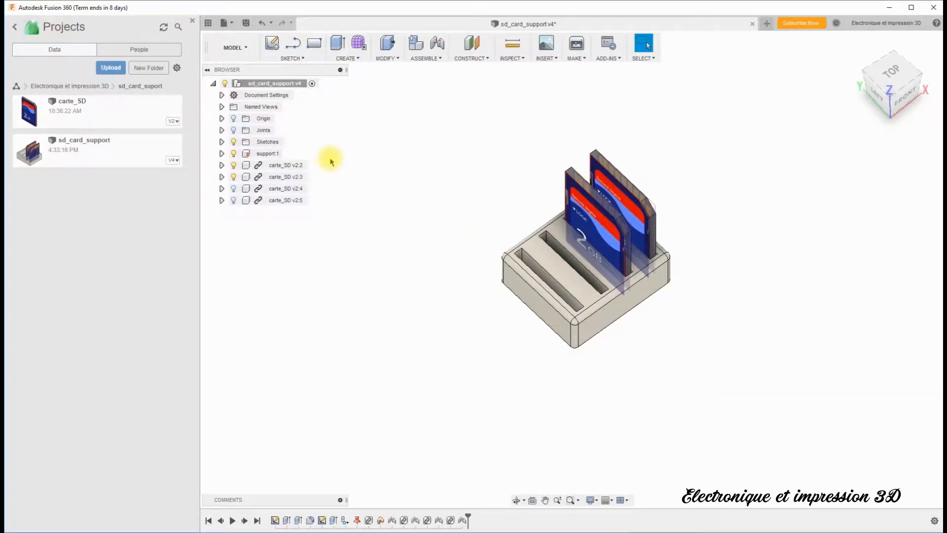
Create a new empty design and show its origin planes and axes
{"action": "left_click", "coordinate": [227, 28]}
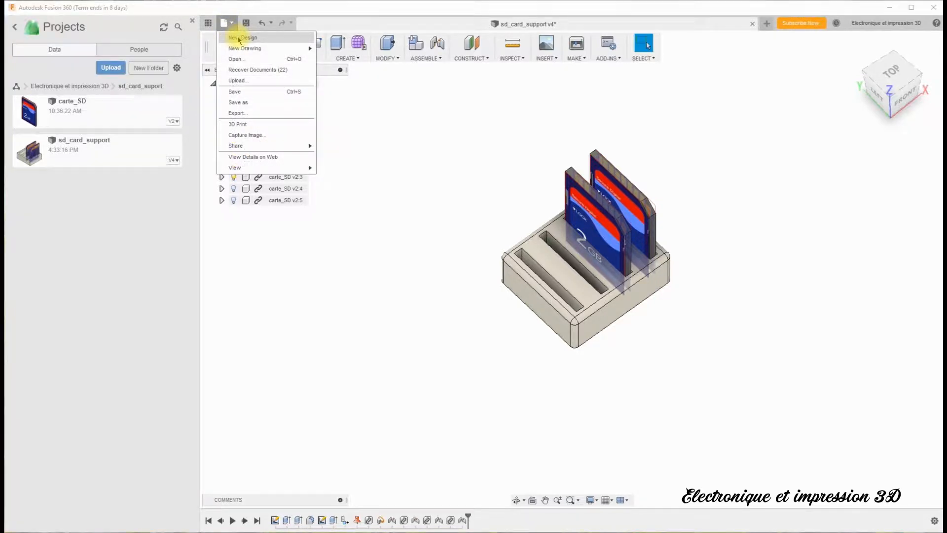
{"action": "left_click", "coordinate": [238, 38]}
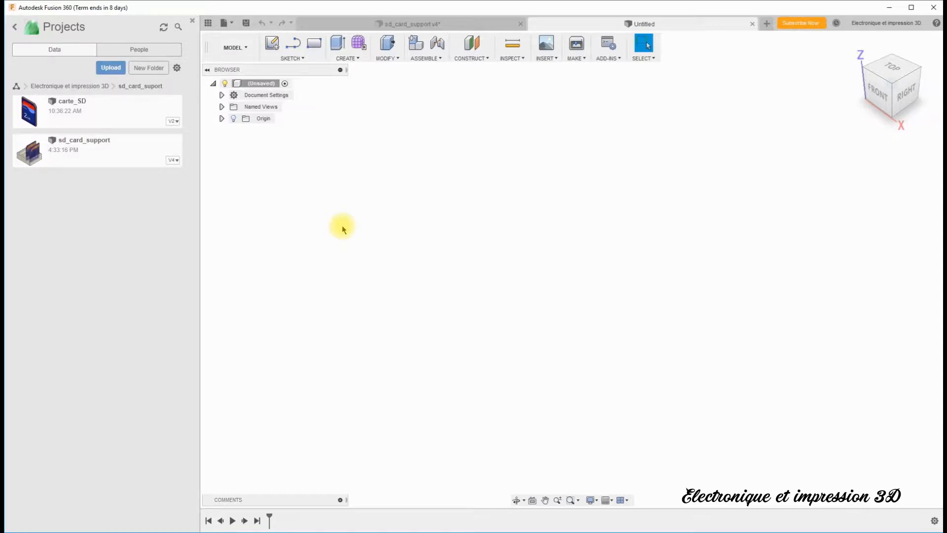
{"action": "left_click", "coordinate": [233, 119]}
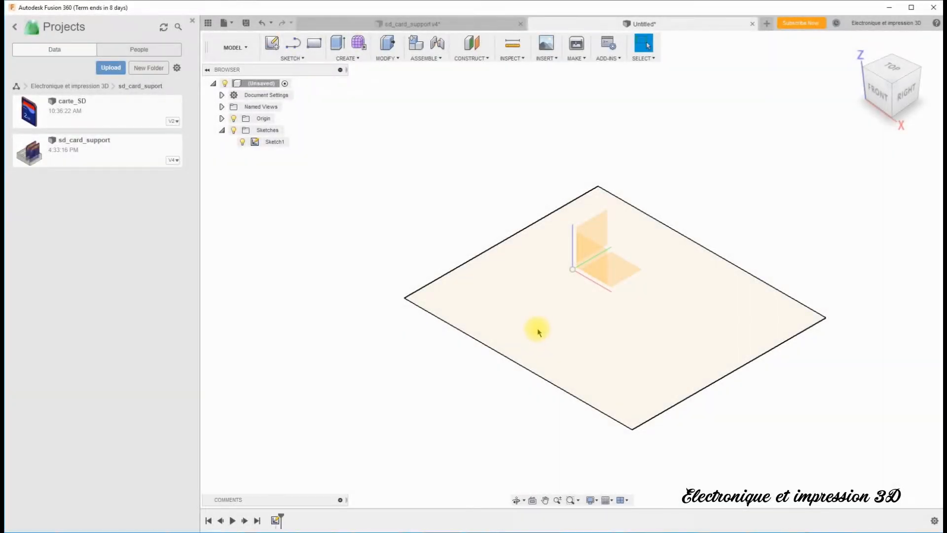
Try to extrude the rectangular sketch profile upward as a new body
{"action": "left_click", "coordinate": [539, 332]}
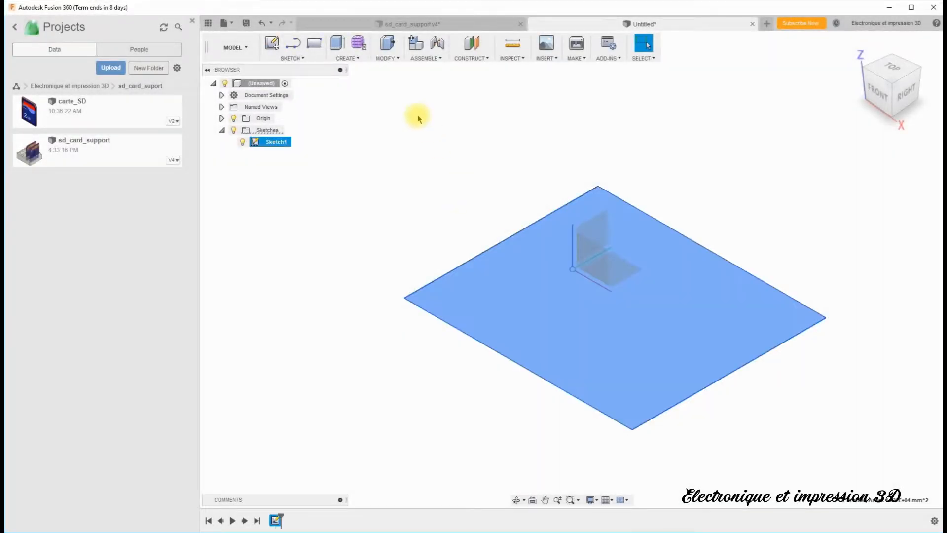
{"action": "left_click", "coordinate": [346, 58]}
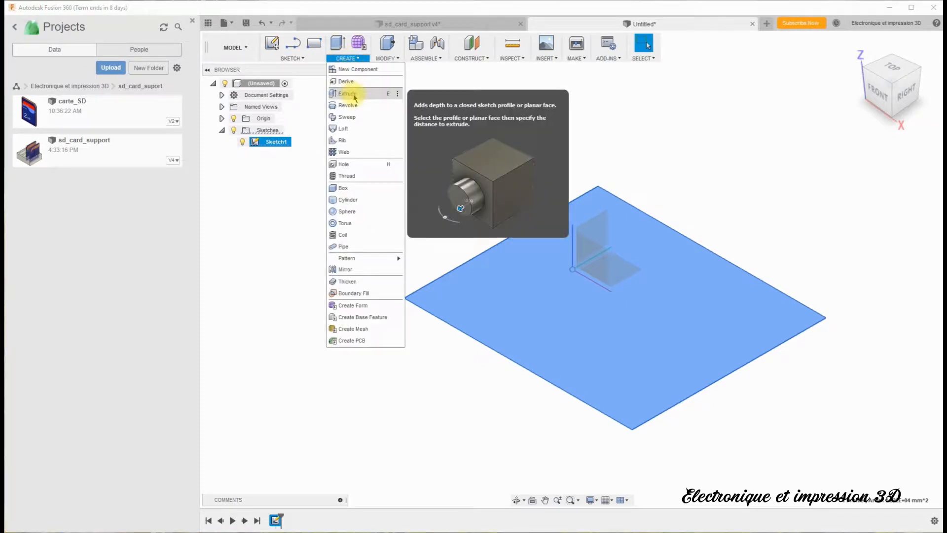
{"action": "left_click", "coordinate": [371, 94]}
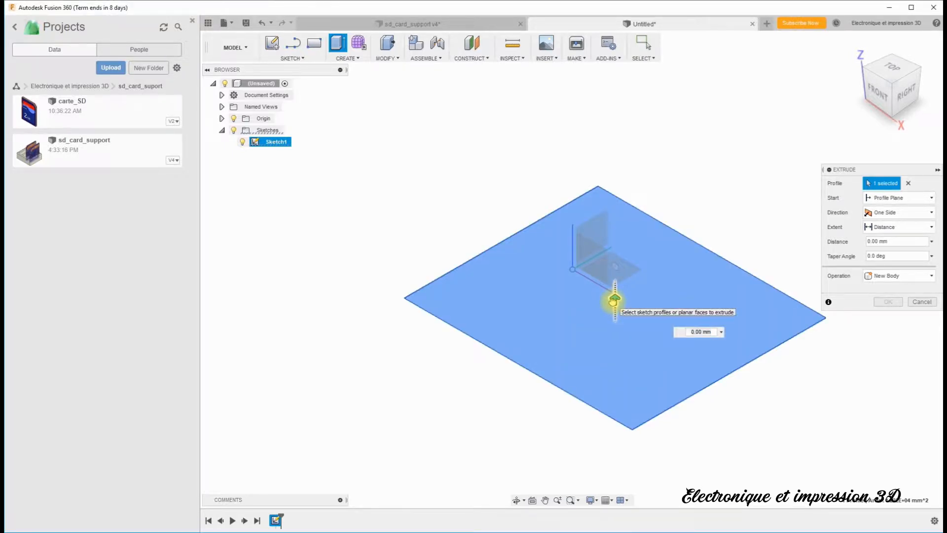
{"action": "left_click_drag", "start_coordinate": [613, 298], "coordinate": [615, 255]}
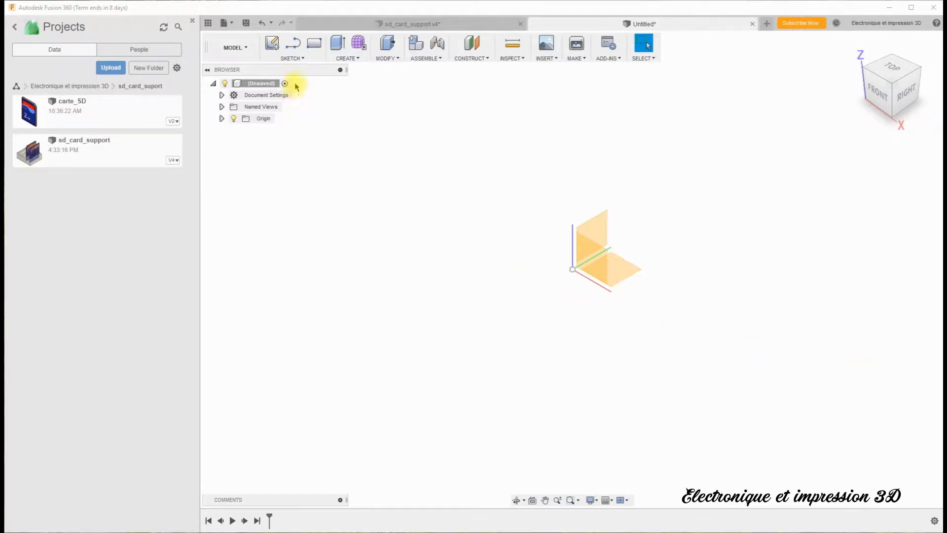
Start a new sketch on the horizontal XY origin plane
{"action": "left_click", "coordinate": [291, 58]}
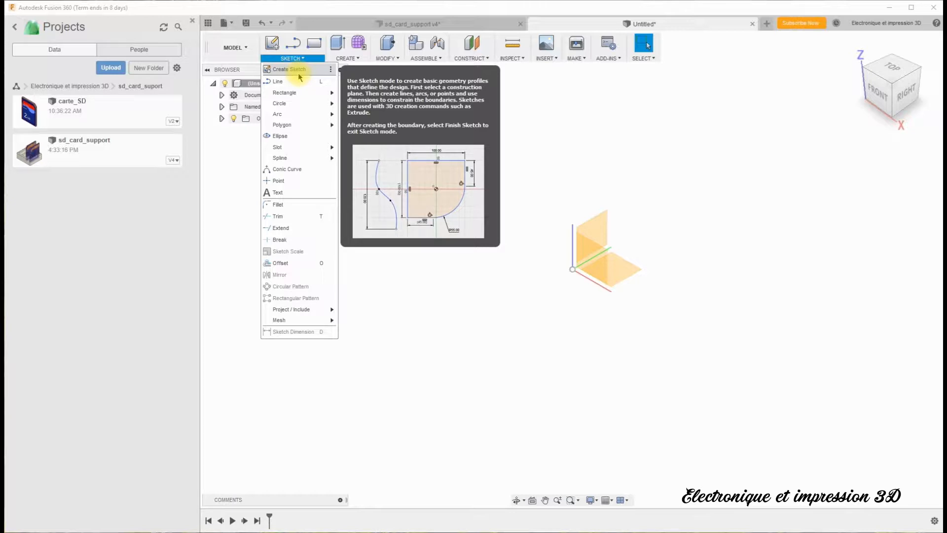
{"action": "left_click", "coordinate": [299, 74]}
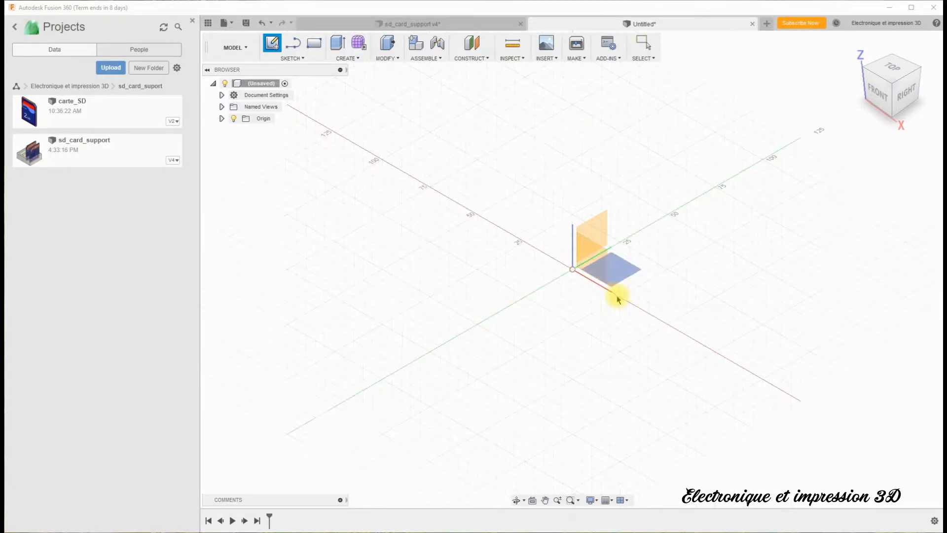
{"action": "left_click", "coordinate": [614, 265]}
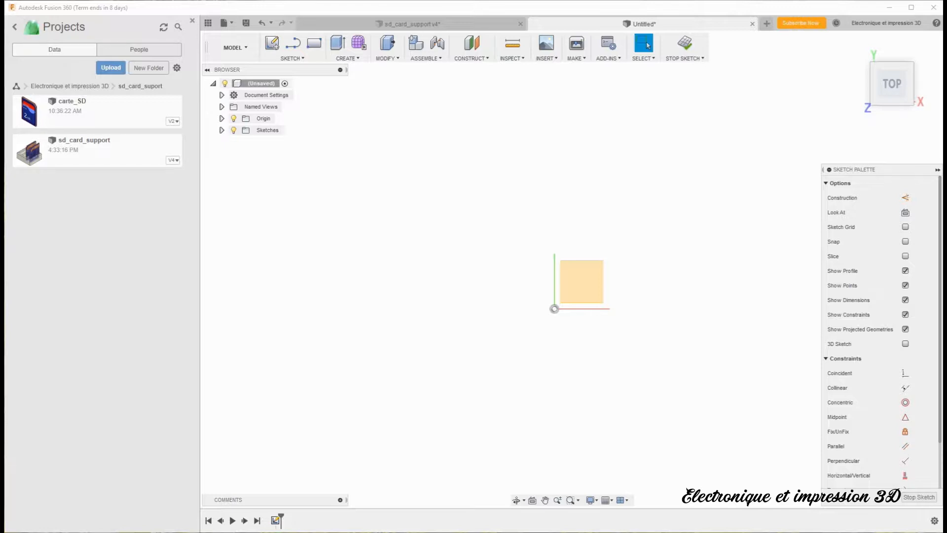
Draw a two-point rectangle that encloses the origin, and finish the sketch
{"action": "left_click", "coordinate": [293, 58]}
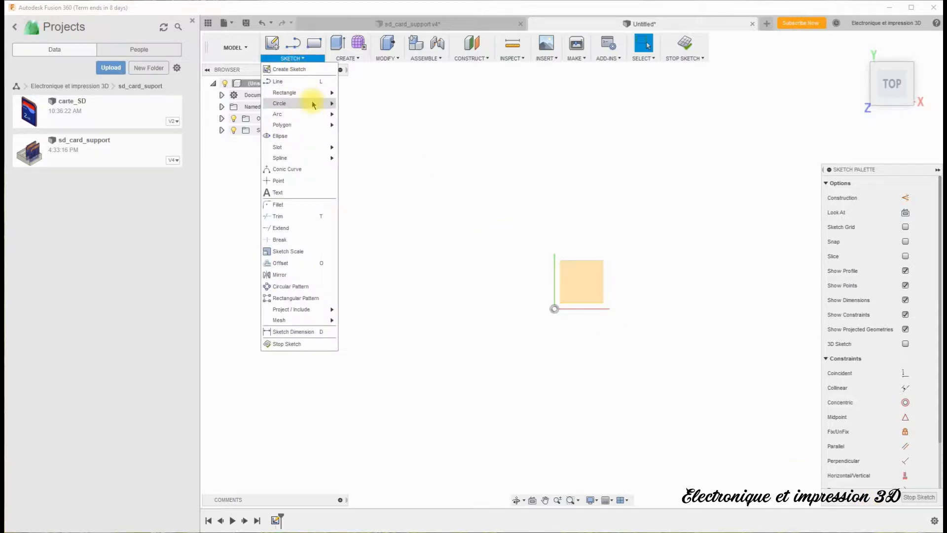
{"action": "mouse_move", "coordinate": [311, 93]}
{"action": "left_click", "coordinate": [361, 96]}
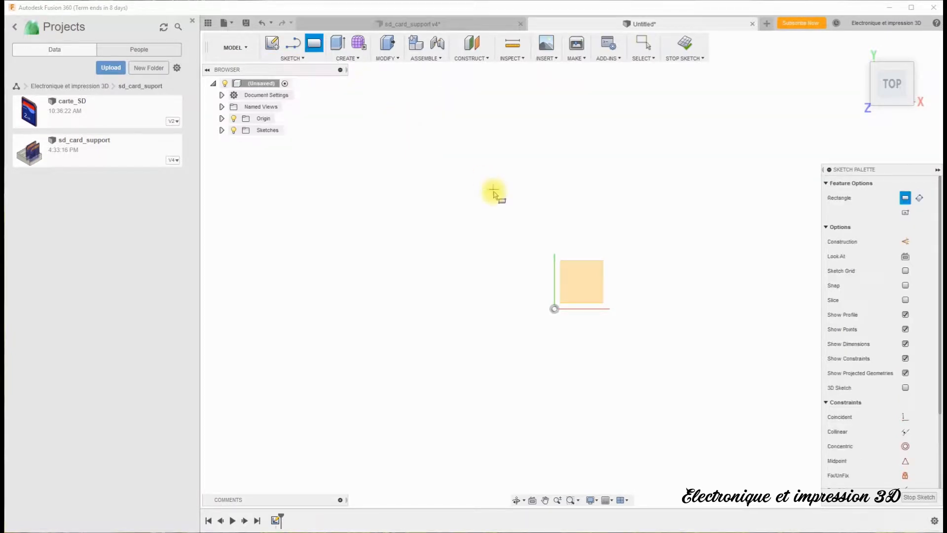
{"action": "left_click", "coordinate": [470, 189]}
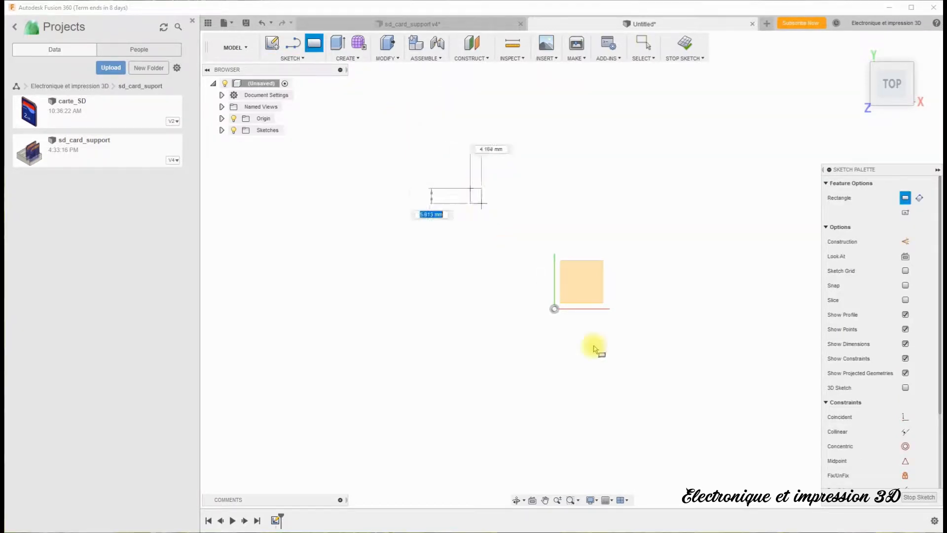
{"action": "left_click", "coordinate": [791, 462]}
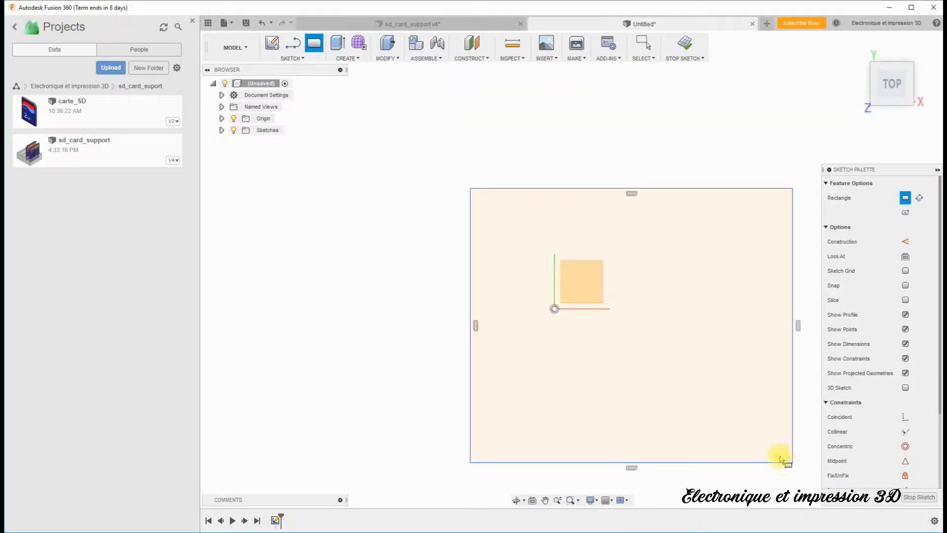
{"action": "key", "text": "Escape"}
{"action": "middle_click_drag", "start_coordinate": [762, 445], "coordinate": [727, 429]}
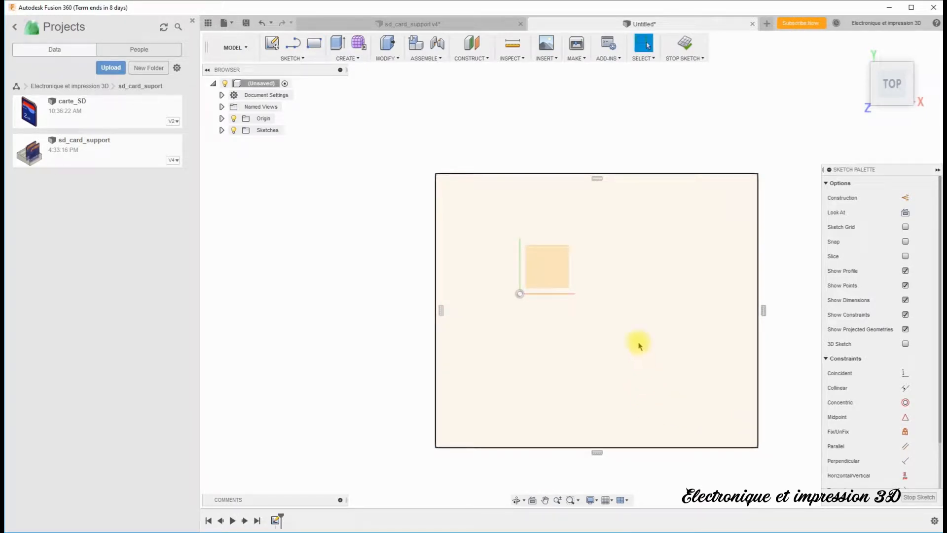
{"action": "left_click", "coordinate": [676, 61]}
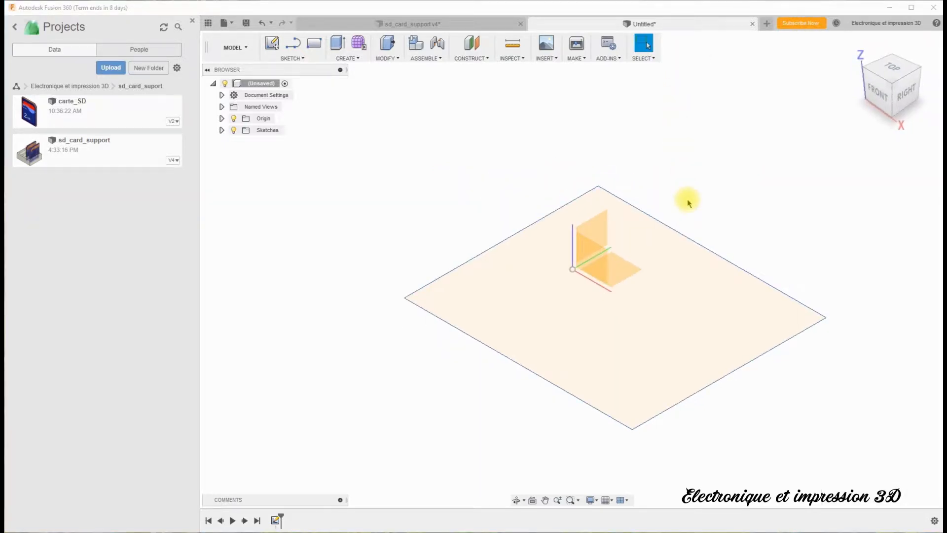
Extrude the rectangle profile of Sketch1 20 mm upward to one side as a new body
{"action": "left_click", "coordinate": [221, 130]}
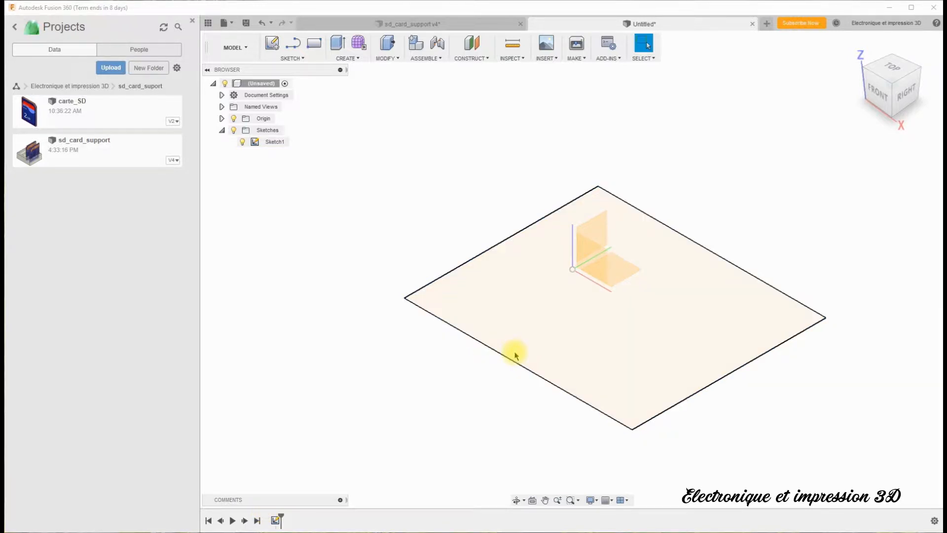
{"action": "left_click", "coordinate": [536, 332]}
{"action": "left_click", "coordinate": [344, 60]}
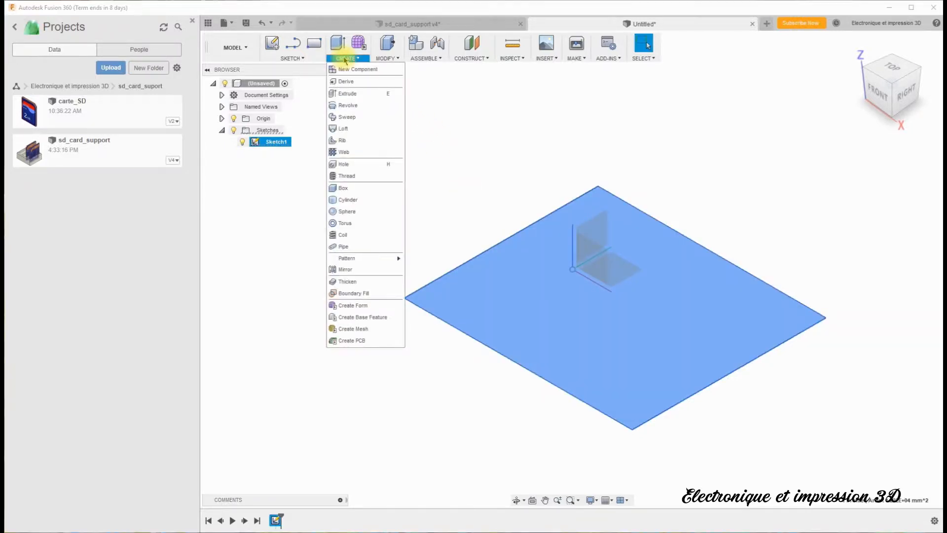
{"action": "left_click", "coordinate": [373, 95]}
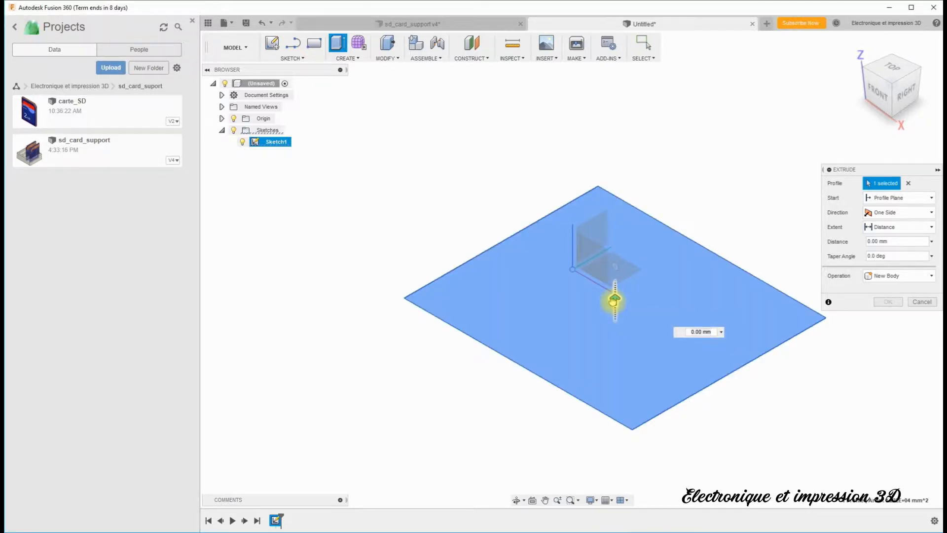
{"action": "left_click_drag", "start_coordinate": [613, 300], "coordinate": [616, 256]}
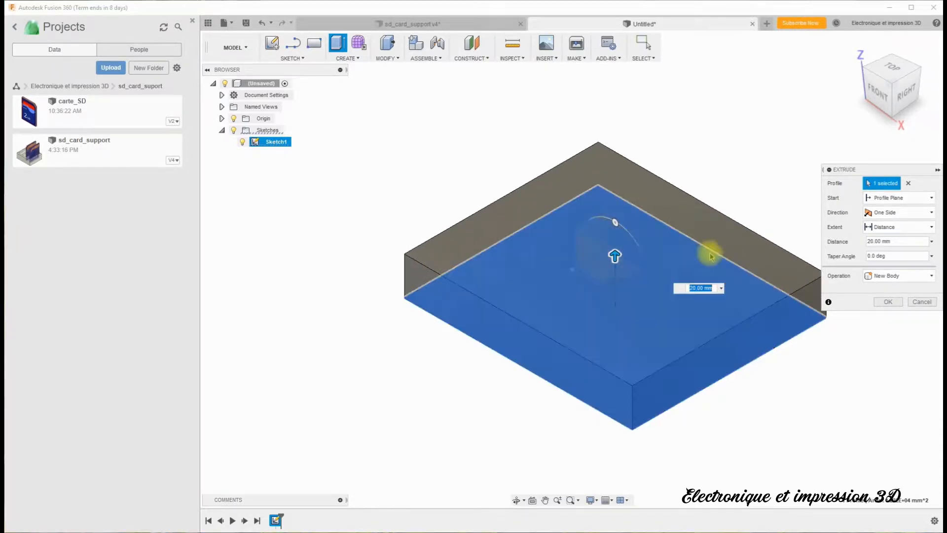
{"action": "left_click", "coordinate": [891, 302]}
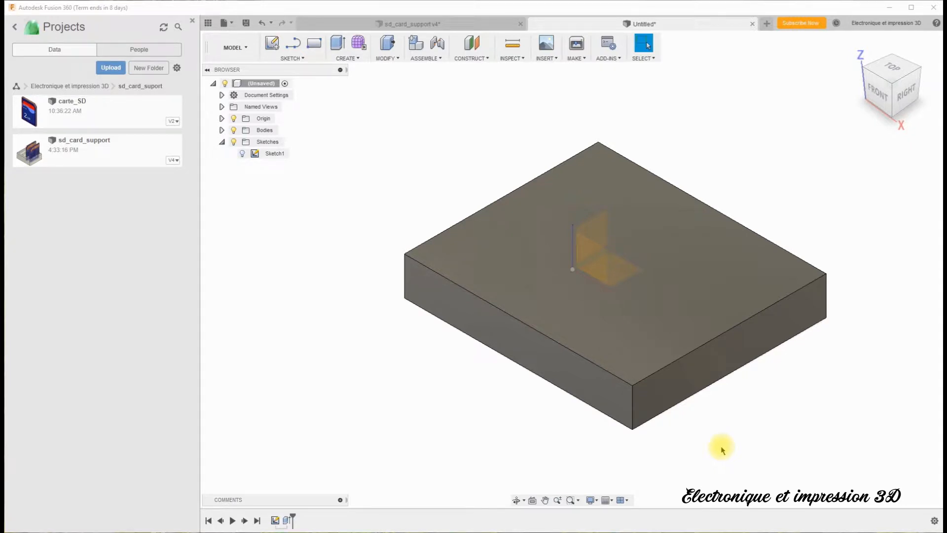
Turn on the rectangle sketch's visibility while the body is hidden, and show the body again
{"action": "left_click", "coordinate": [233, 130]}
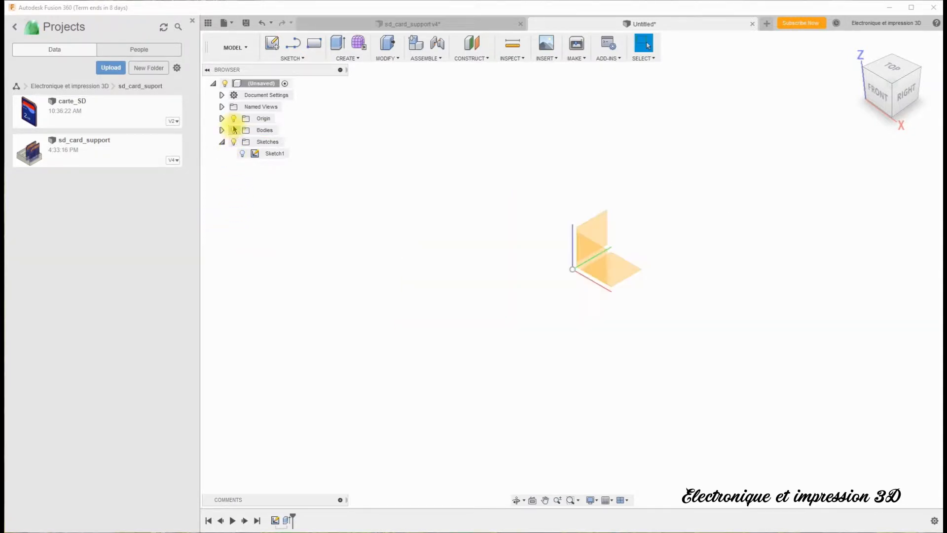
{"action": "left_click", "coordinate": [242, 154]}
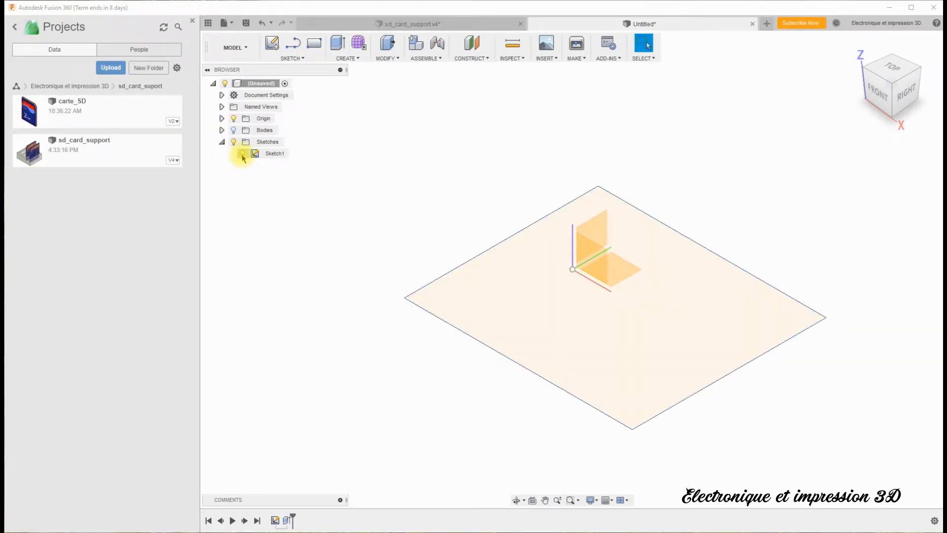
{"action": "left_click", "coordinate": [234, 129]}
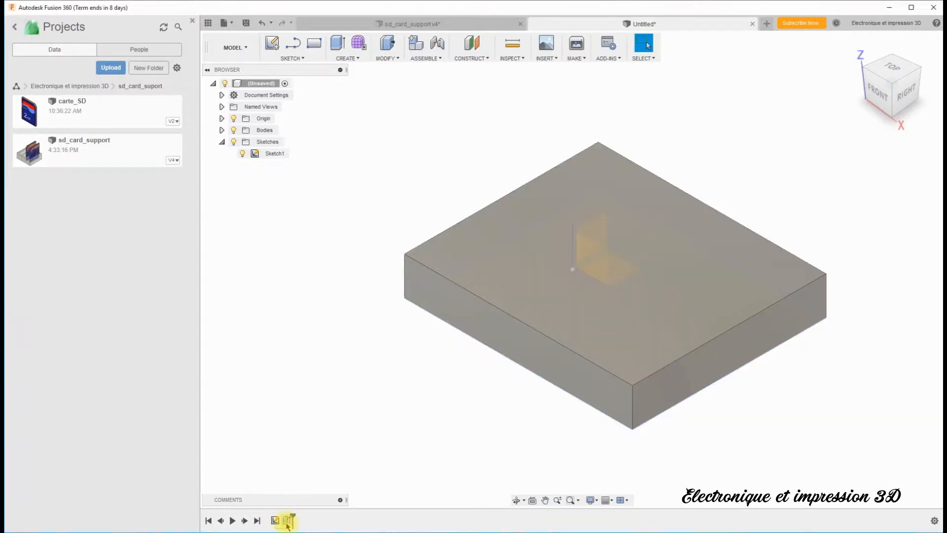
Delete the extrusion feature from the design's timeline, keeping the rectangle sketch
{"action": "left_click", "coordinate": [287, 521]}
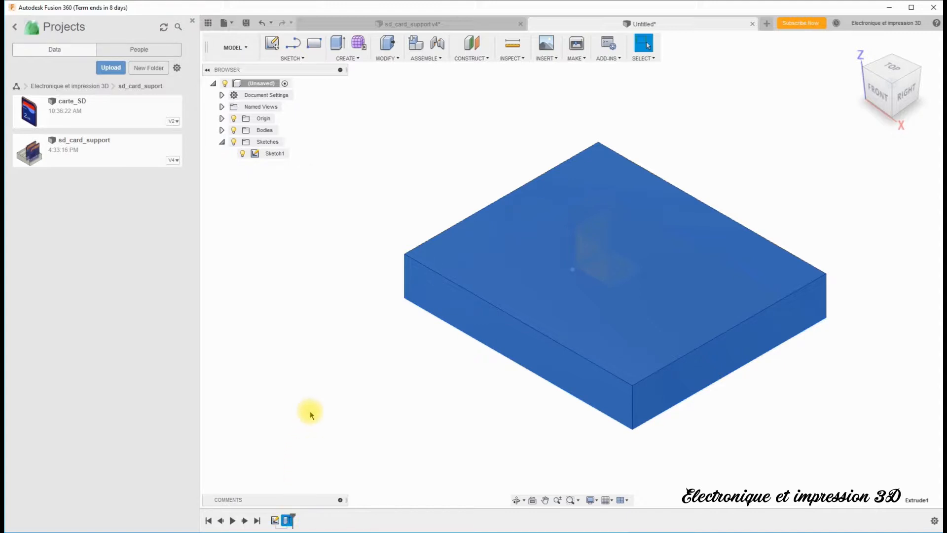
{"action": "key", "text": "Delete"}
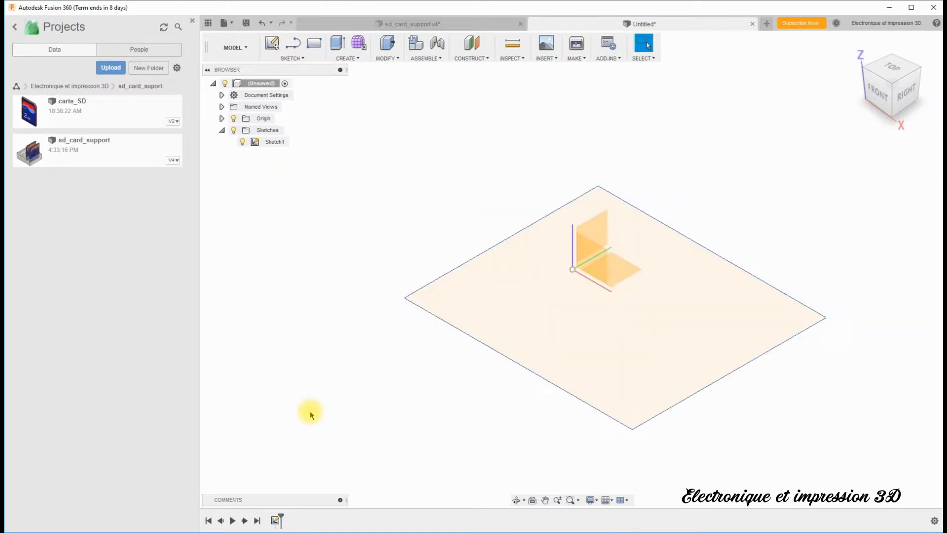
Reopen the rectangle sketch for editing
{"action": "left_click", "coordinate": [275, 520]}
{"action": "double_click", "coordinate": [276, 521]}
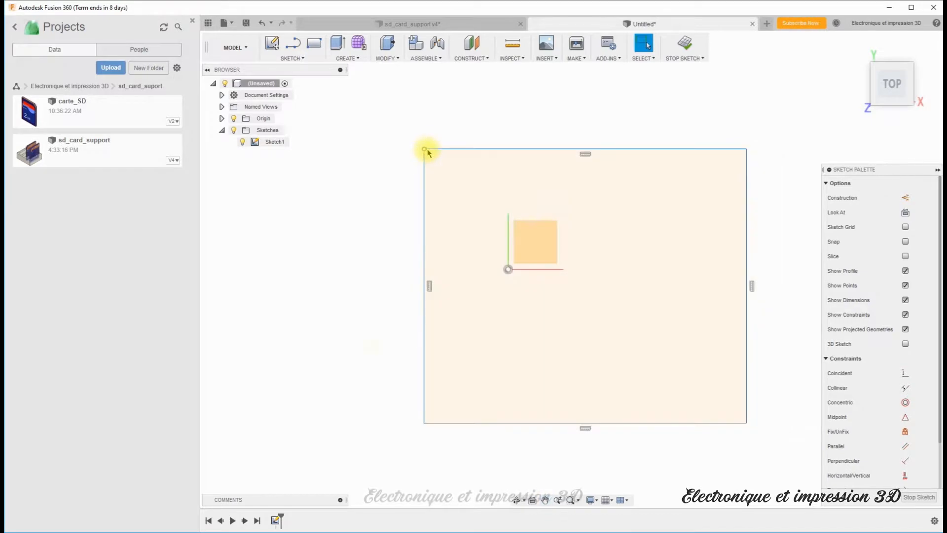
Widen the outer rectangle by moving its upper-left corner outward, and sketch a smaller two-point rectangle about 40 mm tall inside, near that corner
{"action": "left_click_drag", "start_coordinate": [424, 149], "coordinate": [397, 149]}
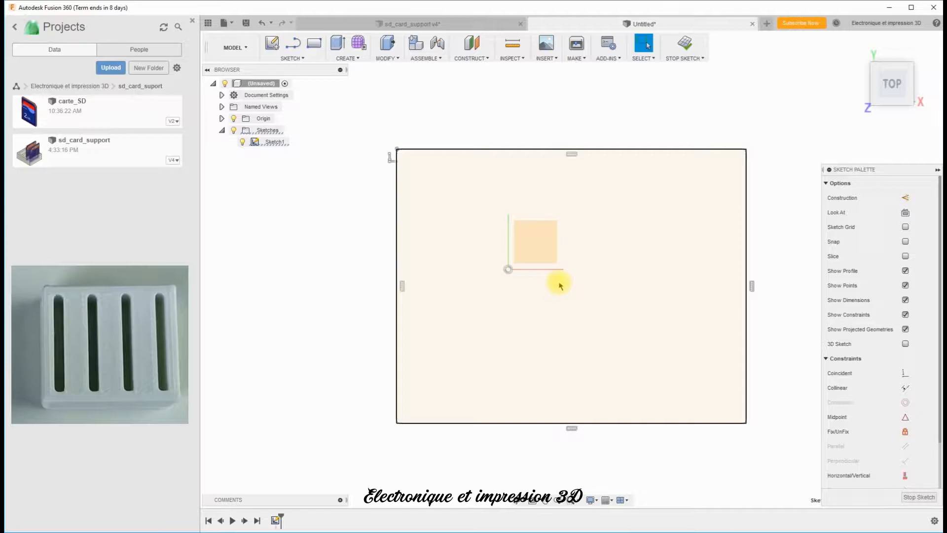
{"action": "left_click", "coordinate": [313, 44]}
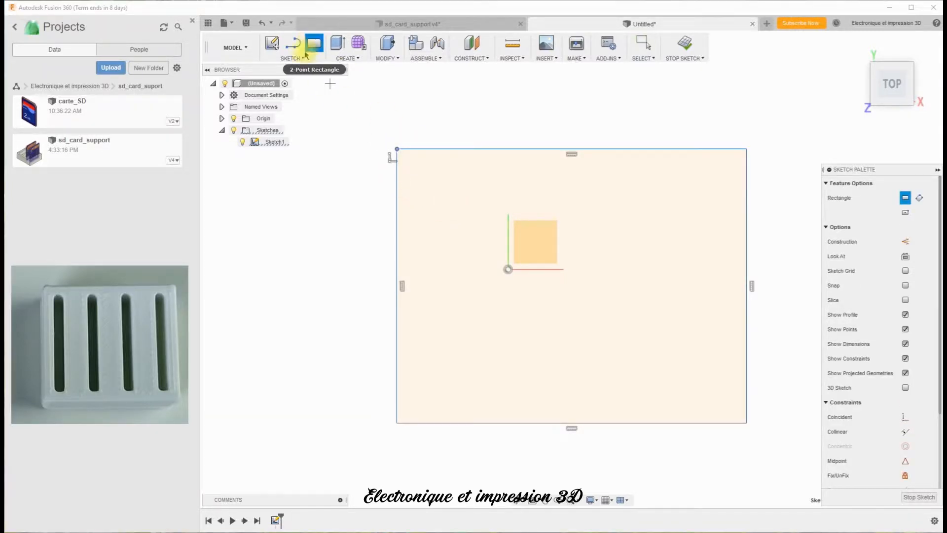
{"action": "left_click", "coordinate": [298, 58]}
{"action": "mouse_move", "coordinate": [314, 94]}
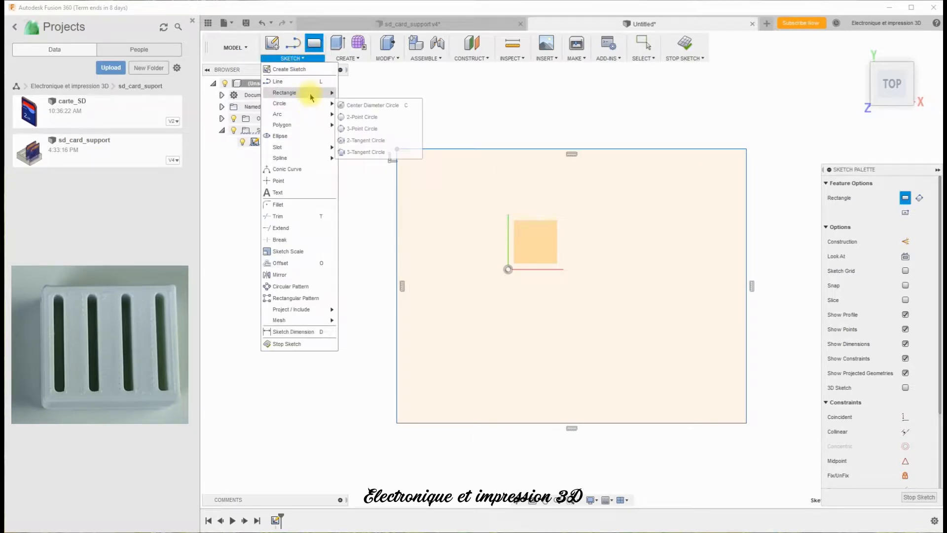
{"action": "left_click", "coordinate": [360, 94]}
{"action": "left_click", "coordinate": [431, 185]}
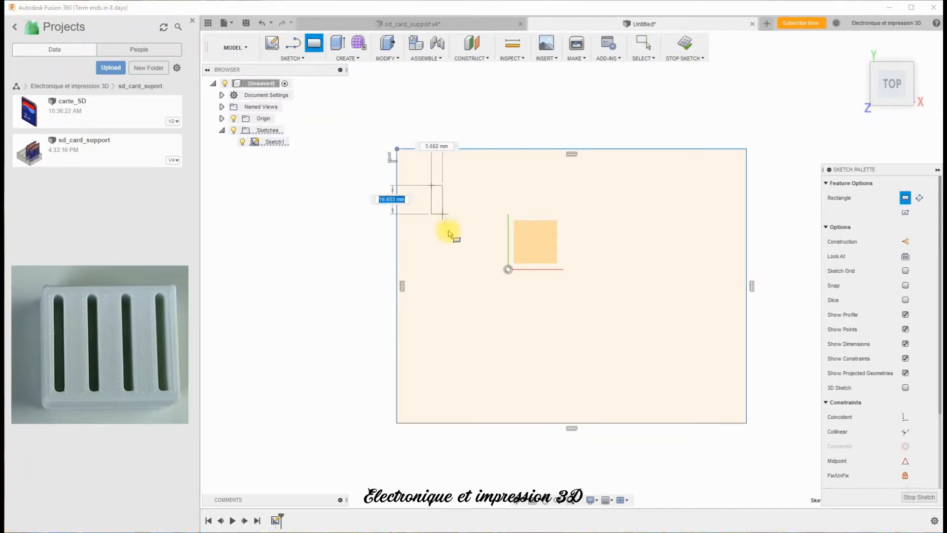
{"action": "left_click", "coordinate": [478, 294]}
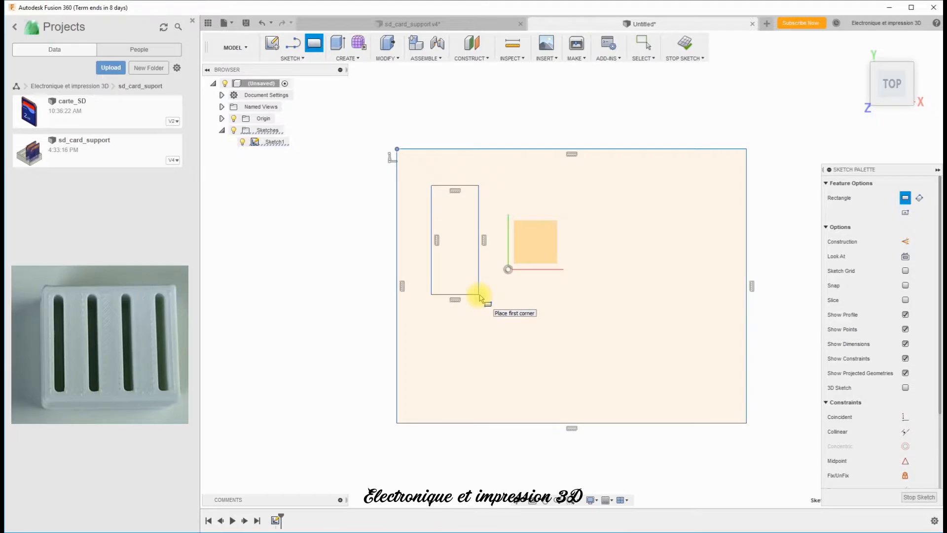
{"action": "key", "text": "Escape"}
Dimension the inner rectangle's left side and set its height to 24 mm
{"action": "scroll", "coordinate": [387, 162], "scroll_direction": "down", "scroll_amount": 1}
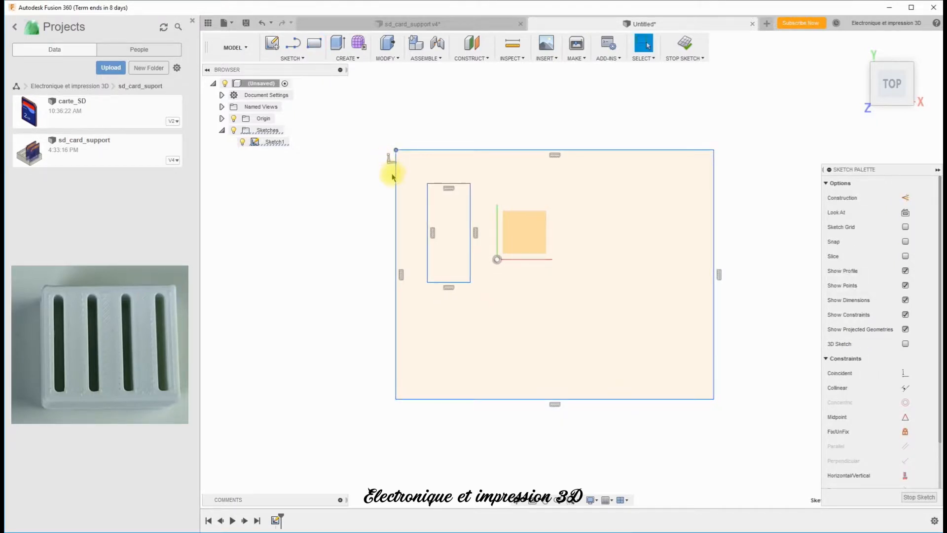
{"action": "scroll", "coordinate": [388, 170], "scroll_direction": "up", "scroll_amount": 2}
{"action": "scroll", "coordinate": [481, 226], "scroll_direction": "up", "scroll_amount": 3}
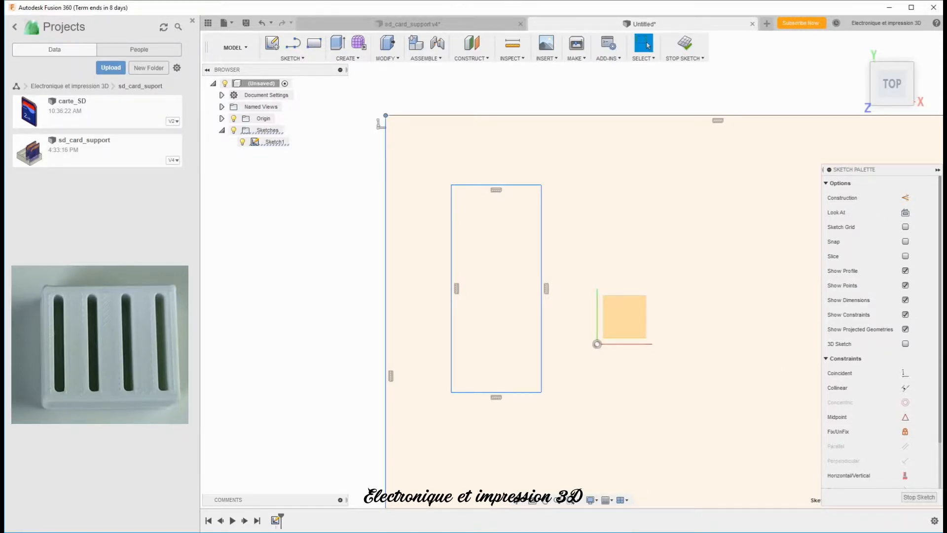
{"action": "left_click", "coordinate": [292, 59]}
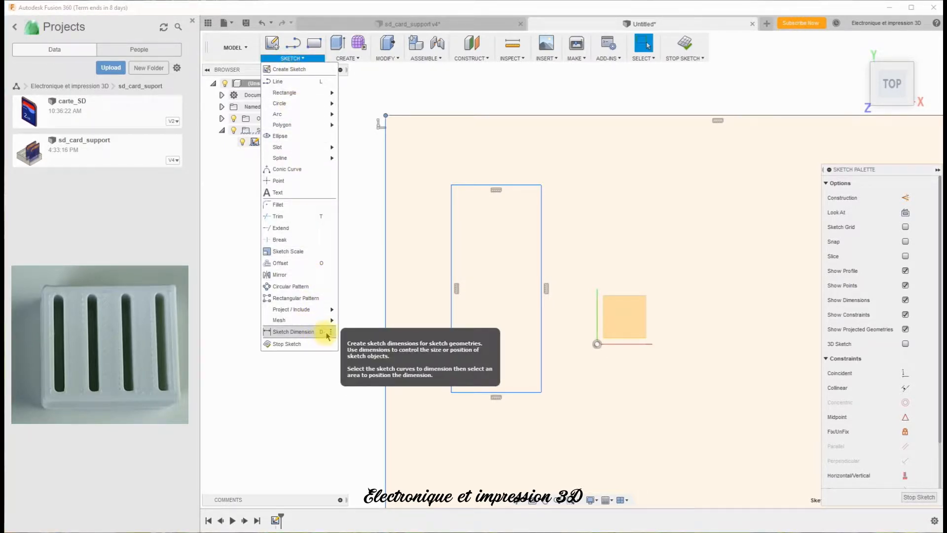
{"action": "left_click", "coordinate": [323, 335]}
{"action": "left_click", "coordinate": [451, 327]}
{"action": "left_click", "coordinate": [429, 304]}
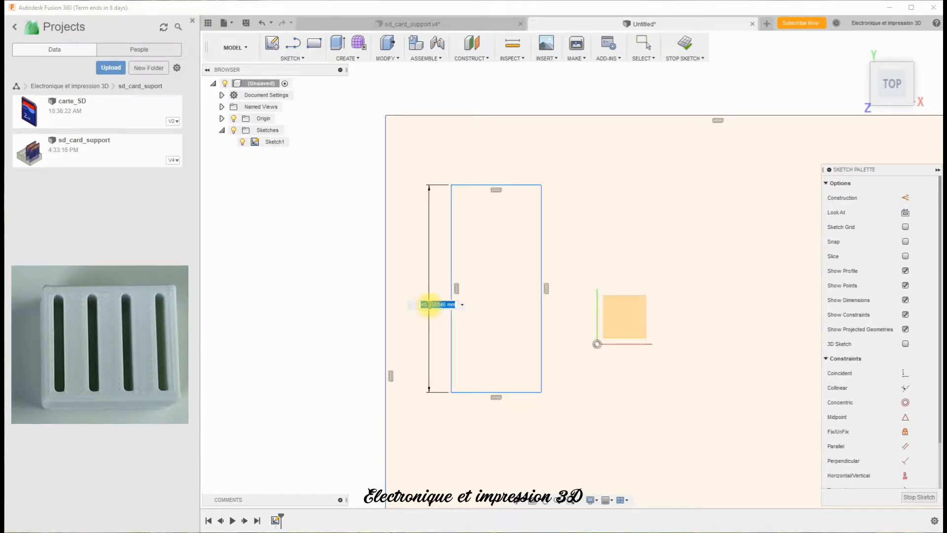
{"action": "type", "text": "24"}
{"action": "key", "text": "Return"}
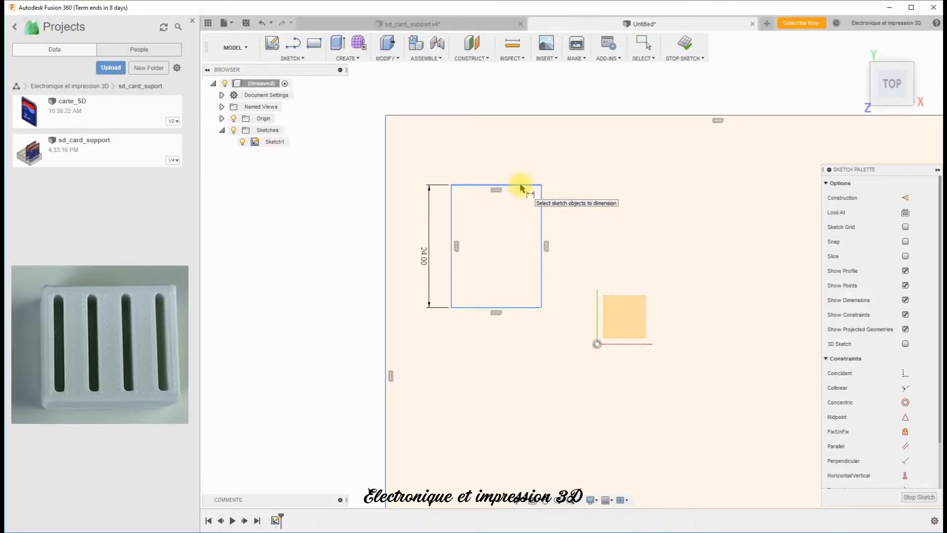
Dimension the inner rectangle's upper side and set its width to 2.1 mm
{"action": "left_click", "coordinate": [519, 186]}
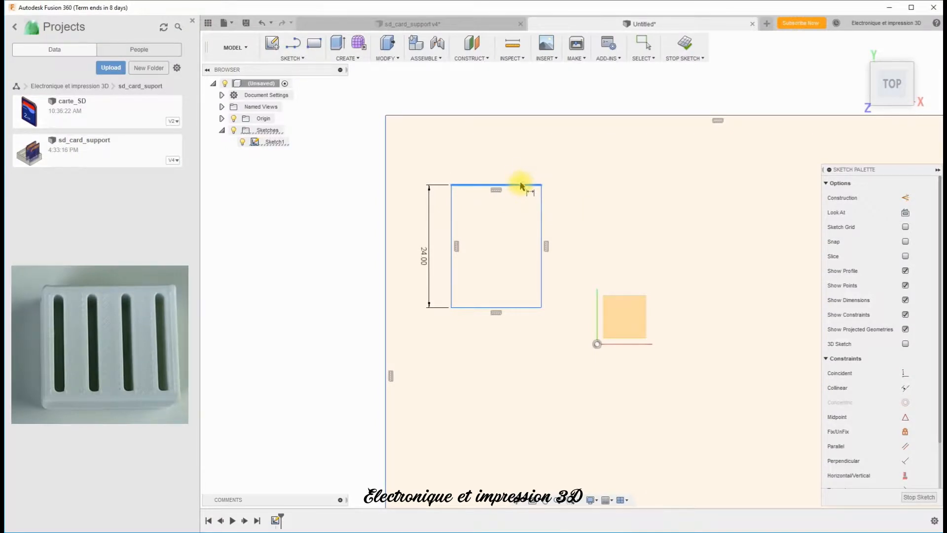
{"action": "left_click", "coordinate": [497, 163]}
{"action": "type", "text": "2.1"}
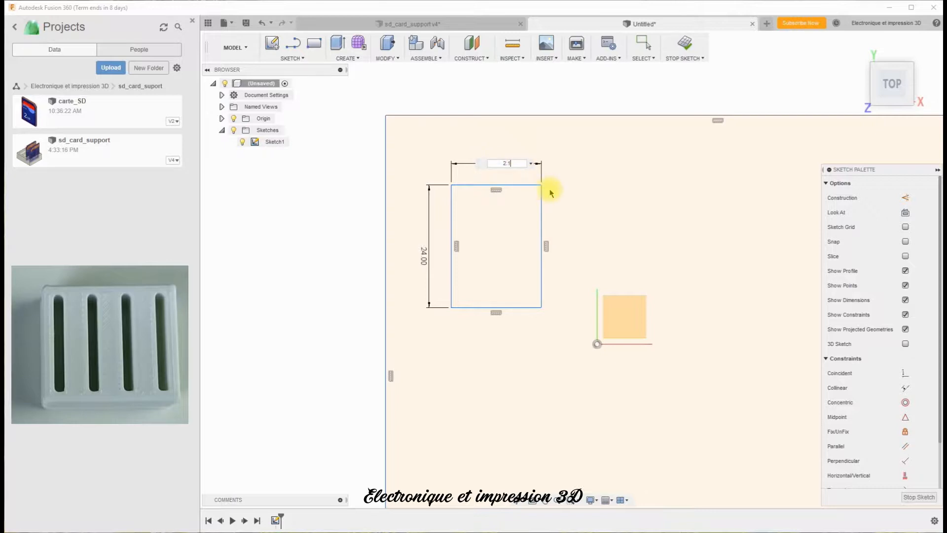
{"action": "key", "text": "Return"}
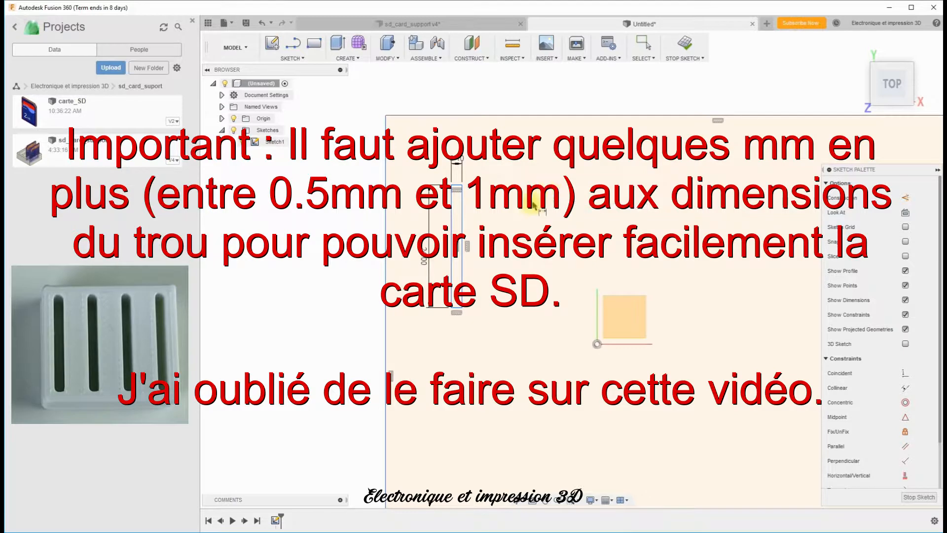
{"action": "key", "text": "Escape"}
Make the narrow rectangle's lower-left corner coincident with the sketch origin
{"action": "mouse_move", "coordinate": [451, 307]}
{"action": "left_mouse_down"}
{"action": "mouse_move", "coordinate": [541, 311]}
{"action": "mouse_move", "coordinate": [524, 332]}
{"action": "mouse_move", "coordinate": [527, 307]}
{"action": "mouse_move", "coordinate": [511, 319]}
{"action": "left_mouse_up"}
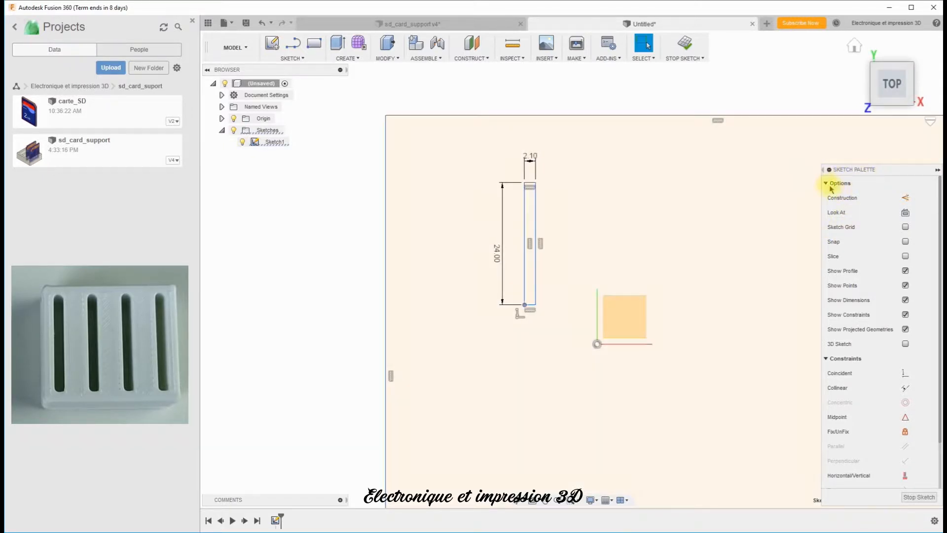
{"action": "scroll", "coordinate": [885, 318], "scroll_direction": "down", "scroll_amount": 1}
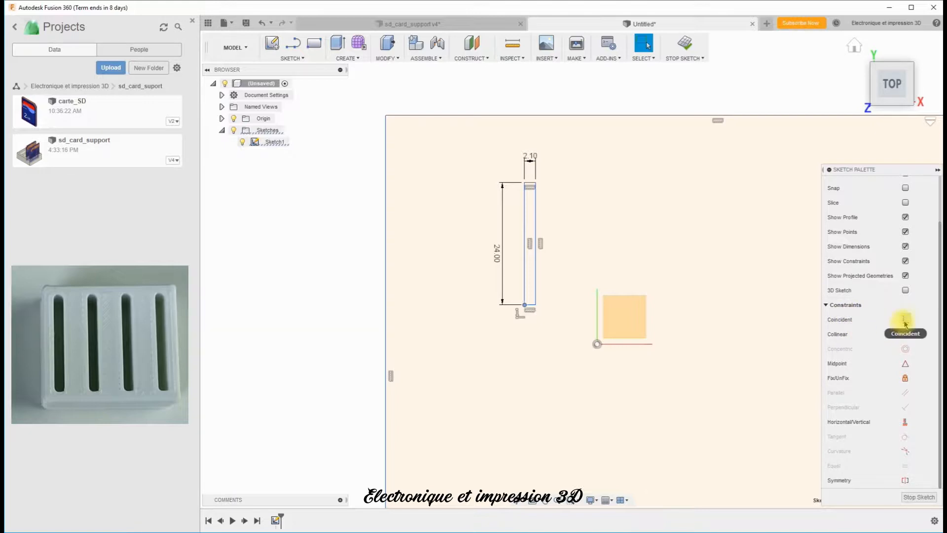
{"action": "left_click", "coordinate": [905, 321]}
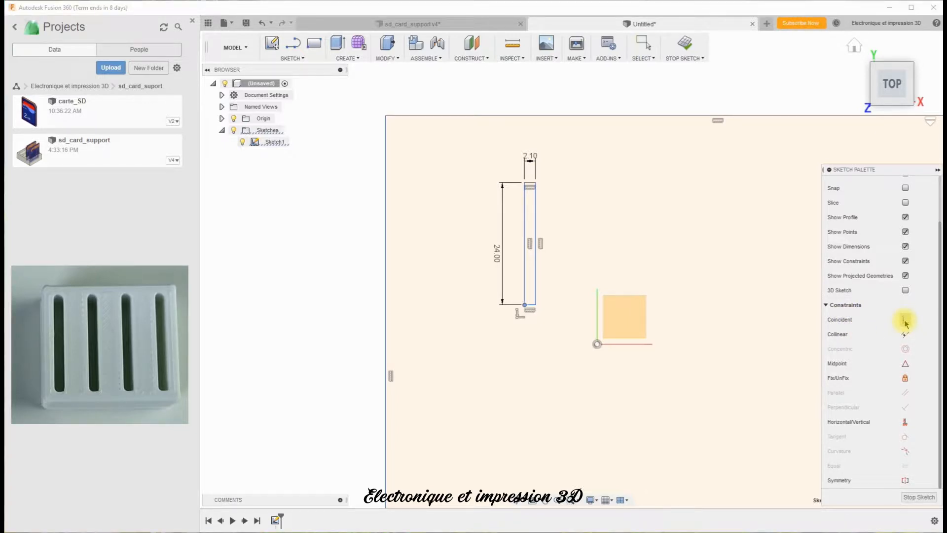
{"action": "left_click", "coordinate": [597, 347]}
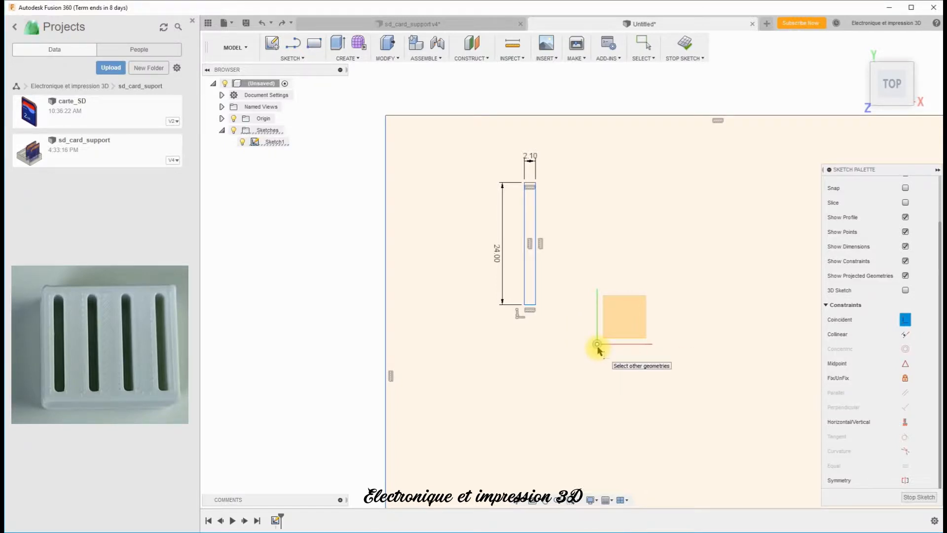
{"action": "left_click", "coordinate": [524, 305]}
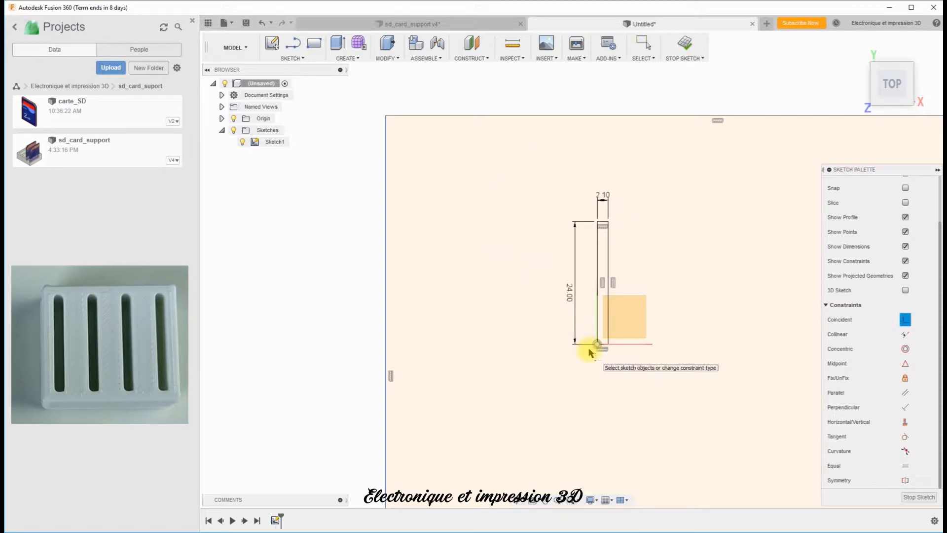
{"action": "scroll", "coordinate": [594, 345], "scroll_direction": "up", "scroll_amount": 2}
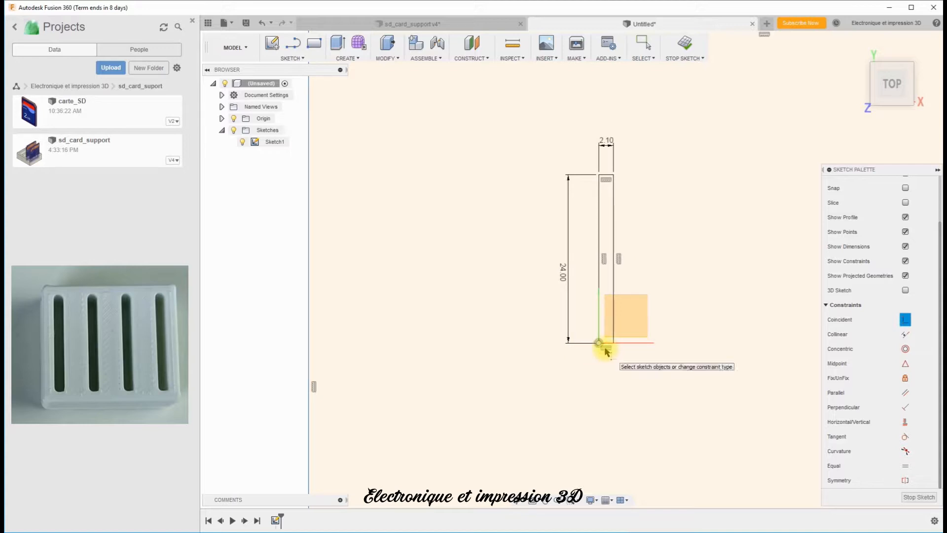
{"action": "key", "text": "Escape"}
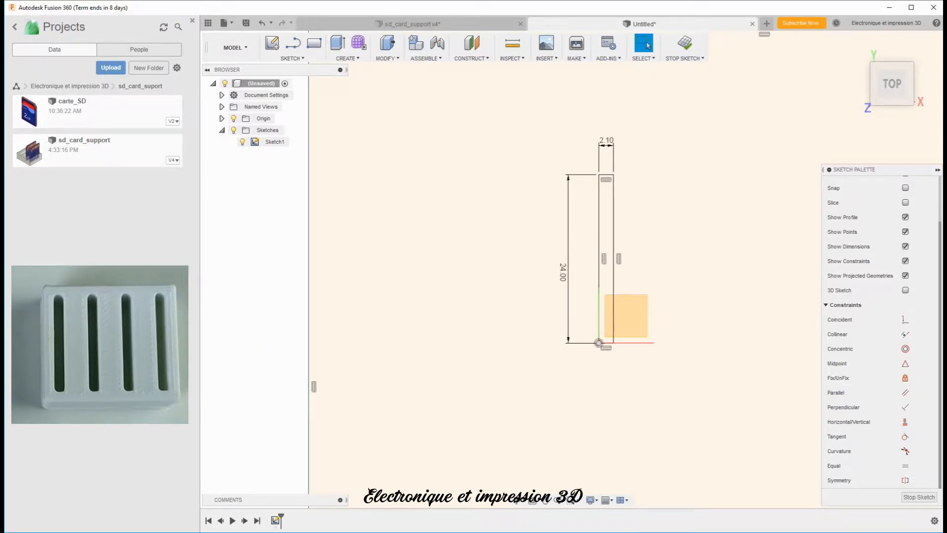
Undo the coincident constraint on the narrow rectangle and redo it
{"action": "left_click", "coordinate": [262, 24]}
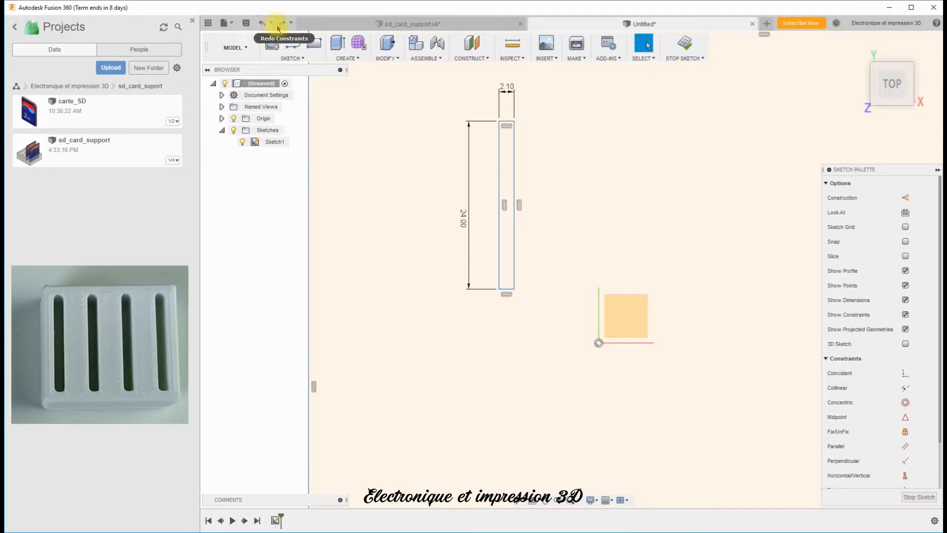
{"action": "left_click", "coordinate": [279, 28]}
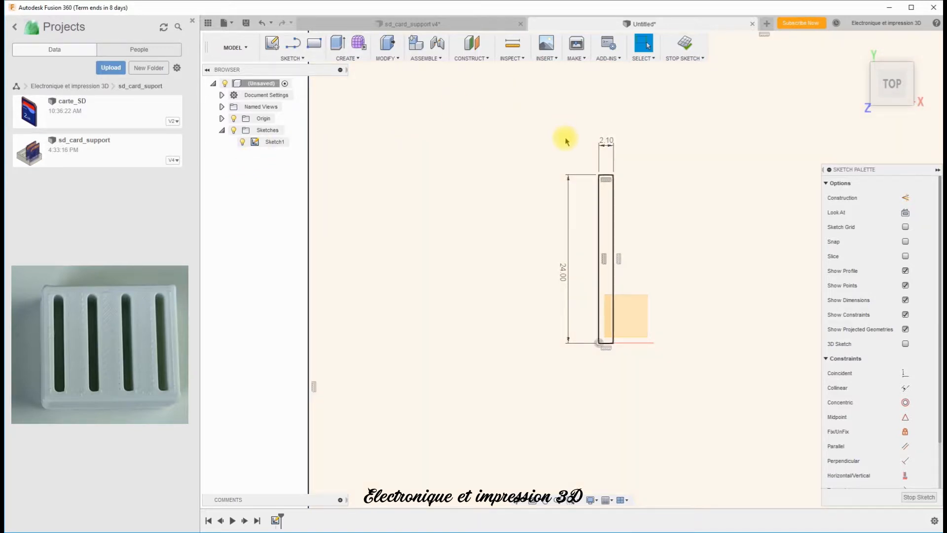
Try deleting the narrow rectangle's width dimension and stretching its right side outward, and undo both changes
{"action": "left_click", "coordinate": [606, 141]}
{"action": "key", "text": "Delete"}
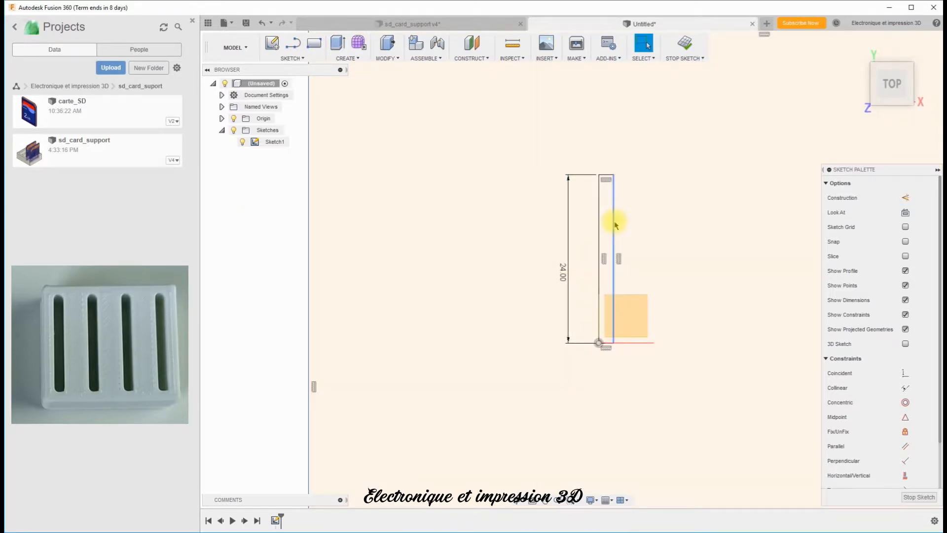
{"action": "left_click_drag", "start_coordinate": [613, 225], "coordinate": [729, 235]}
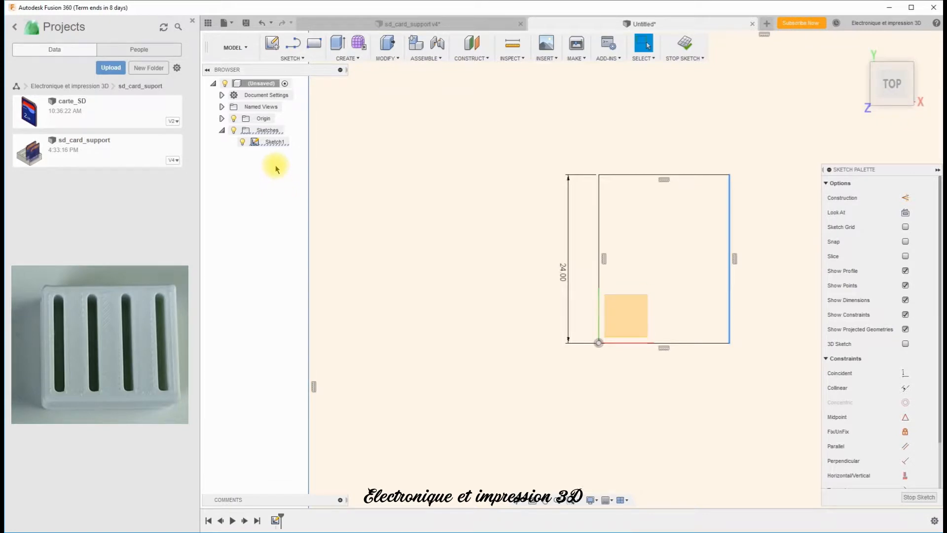
{"action": "left_click", "coordinate": [261, 22]}
{"action": "left_click", "coordinate": [260, 23]}
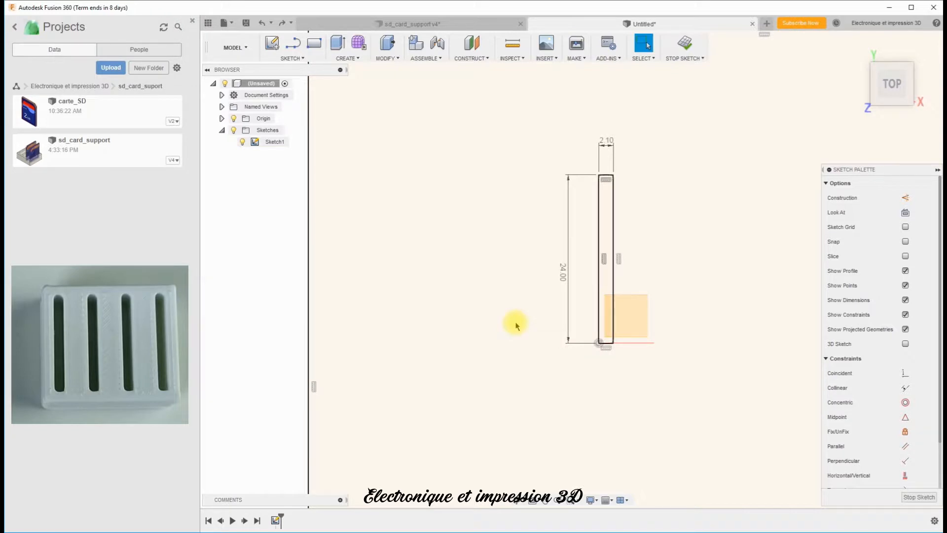
Draw a horizontal line along the X axis from the narrow rectangle's lower-right corner, away from the rectangle
{"action": "scroll", "coordinate": [499, 325], "scroll_direction": "down", "scroll_amount": 2}
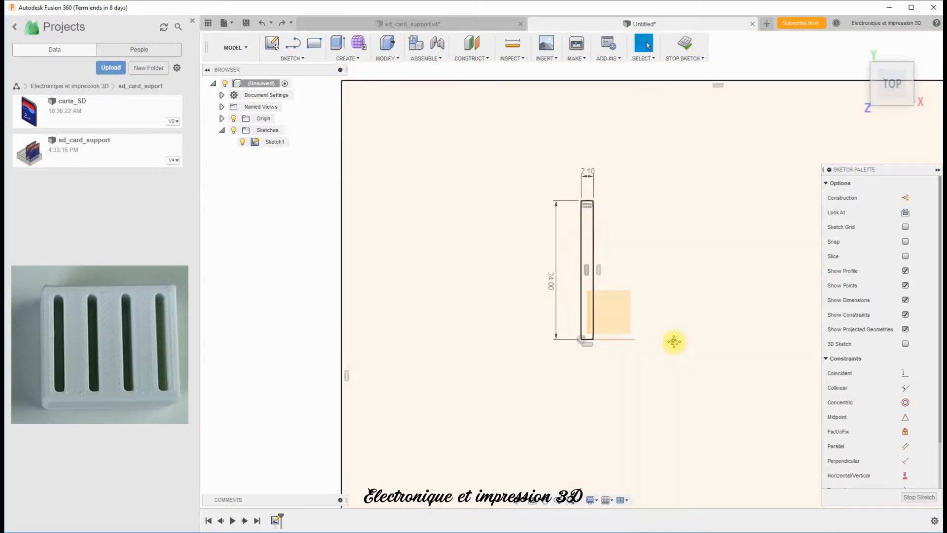
{"action": "middle_click_drag", "start_coordinate": [674, 344], "coordinate": [534, 336]}
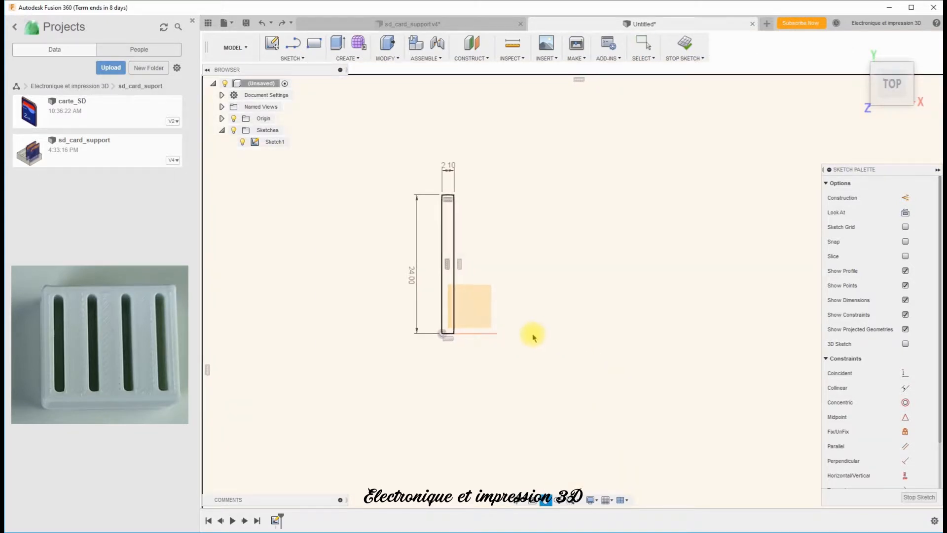
{"action": "left_click", "coordinate": [296, 45]}
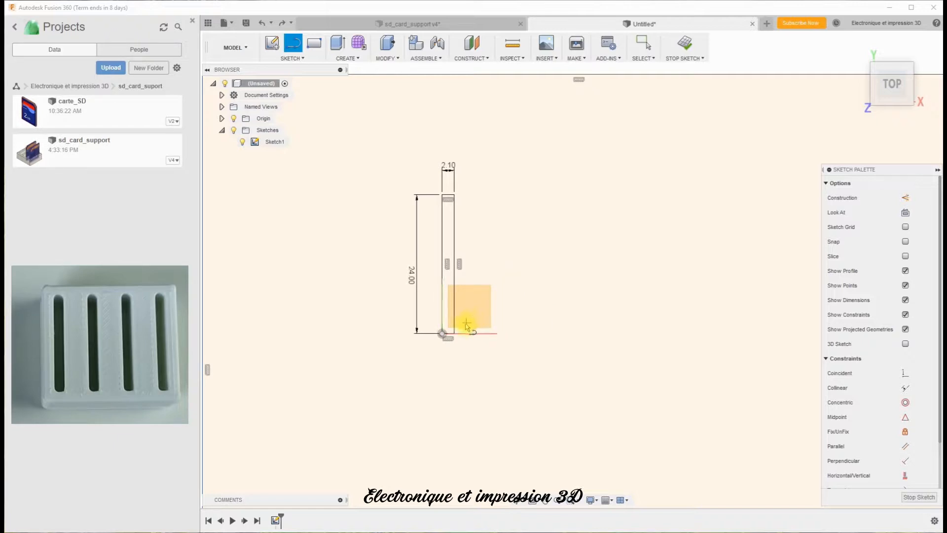
{"action": "left_click", "coordinate": [443, 333]}
{"action": "left_click", "coordinate": [552, 333]}
{"action": "key", "text": "Escape"}
Dimension the horizontal spacing line and set its length to 6 mm
{"action": "left_click", "coordinate": [530, 334]}
{"action": "key", "text": "d"}
{"action": "left_click", "coordinate": [512, 368]}
{"action": "type", "text": "8"}
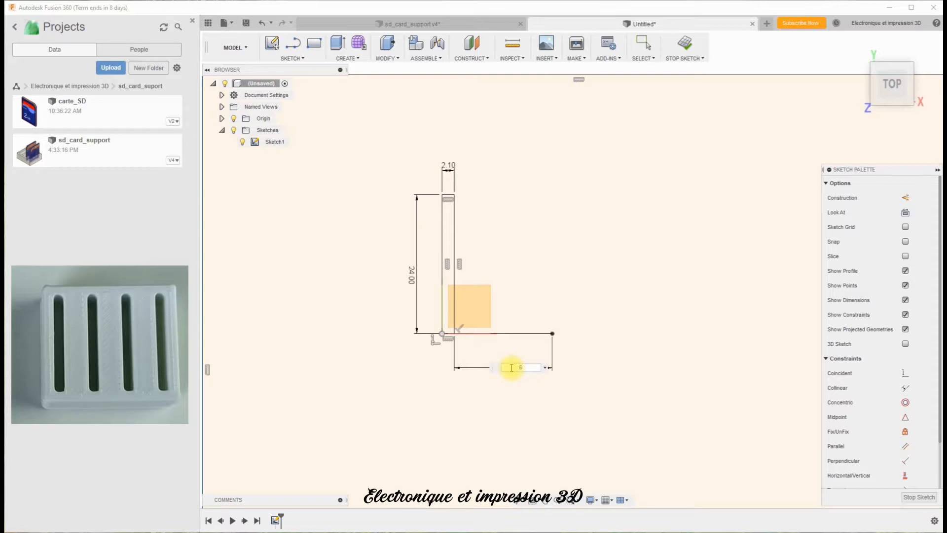
{"action": "key", "text": "Return"}
Sketch a second two-point rectangle to the right of the narrow rectangle, clear of the spacing line's free end
{"action": "scroll", "coordinate": [512, 370], "scroll_direction": "up", "scroll_amount": 1}
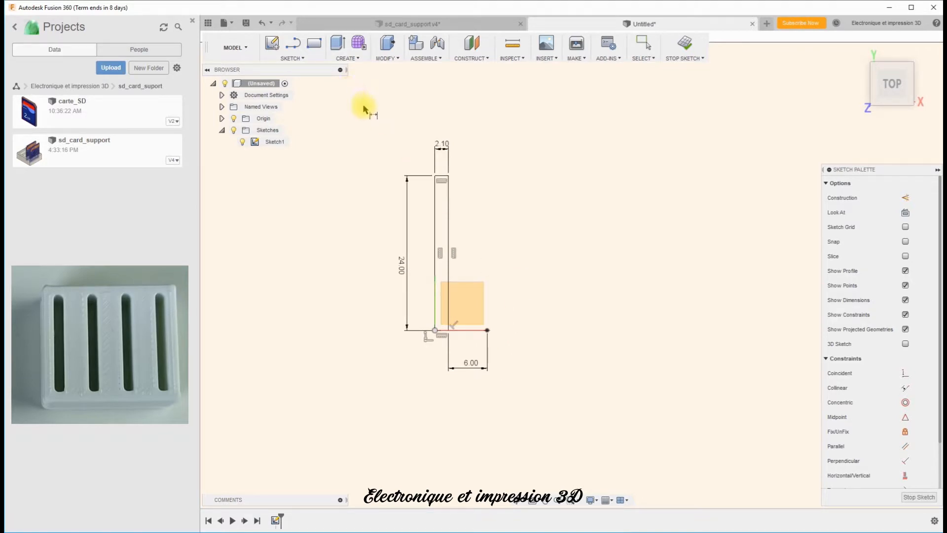
{"action": "left_click", "coordinate": [314, 44]}
{"action": "left_click", "coordinate": [511, 161]}
{"action": "left_click", "coordinate": [603, 303]}
{"action": "key", "text": "Escape"}
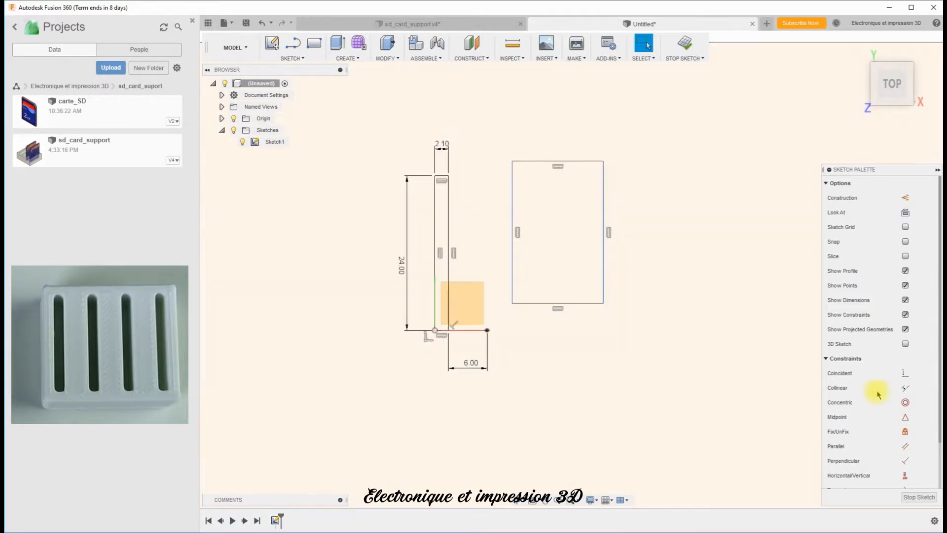
Make the second rectangle's lower-left corner coincident with the free end of the 6 mm line
{"action": "left_click", "coordinate": [905, 373]}
{"action": "left_click", "coordinate": [513, 304]}
{"action": "left_click", "coordinate": [488, 330]}
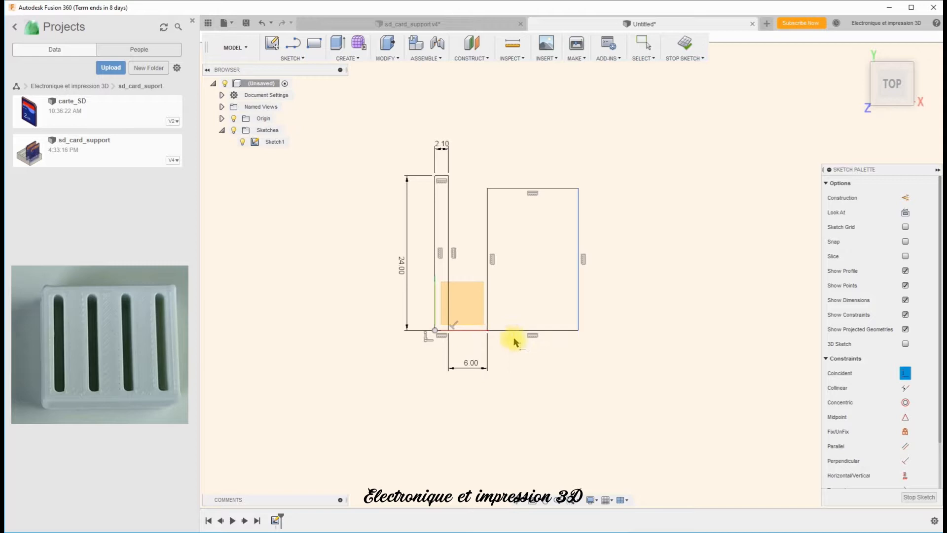
{"action": "key", "text": "Escape"}
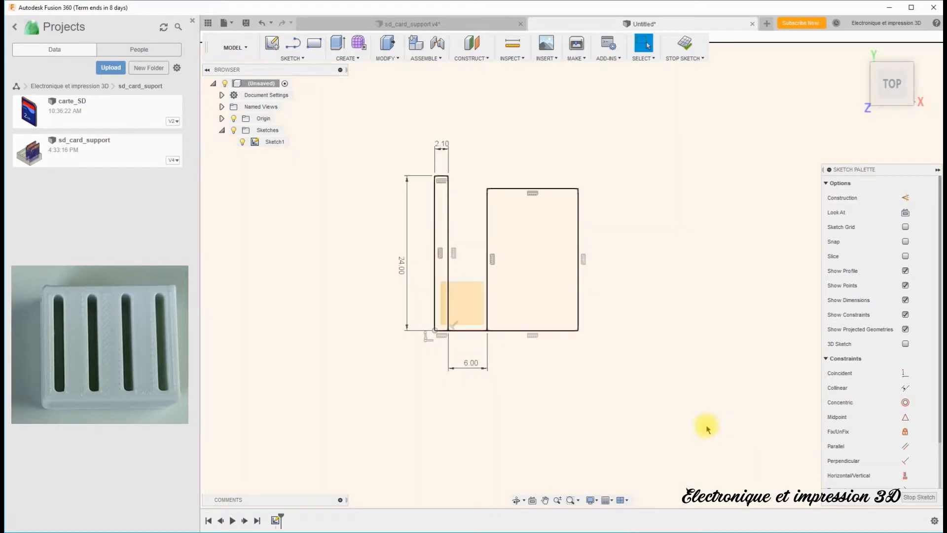
Apply an Equal constraint between the top edges of the second rectangle and the 2.1 mm wide slot rectangle
{"action": "scroll", "coordinate": [888, 372], "scroll_direction": "down", "scroll_amount": 1}
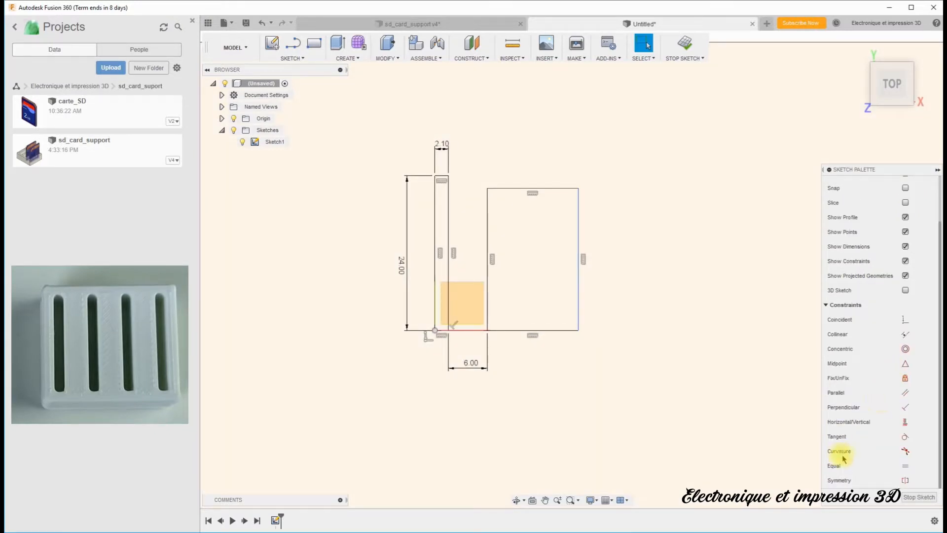
{"action": "left_click", "coordinate": [905, 466]}
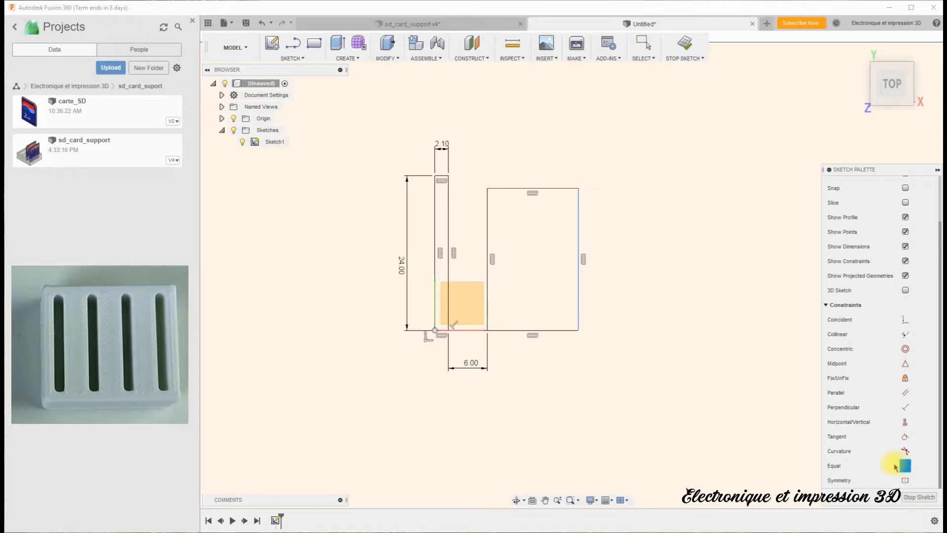
{"action": "left_click", "coordinate": [509, 188]}
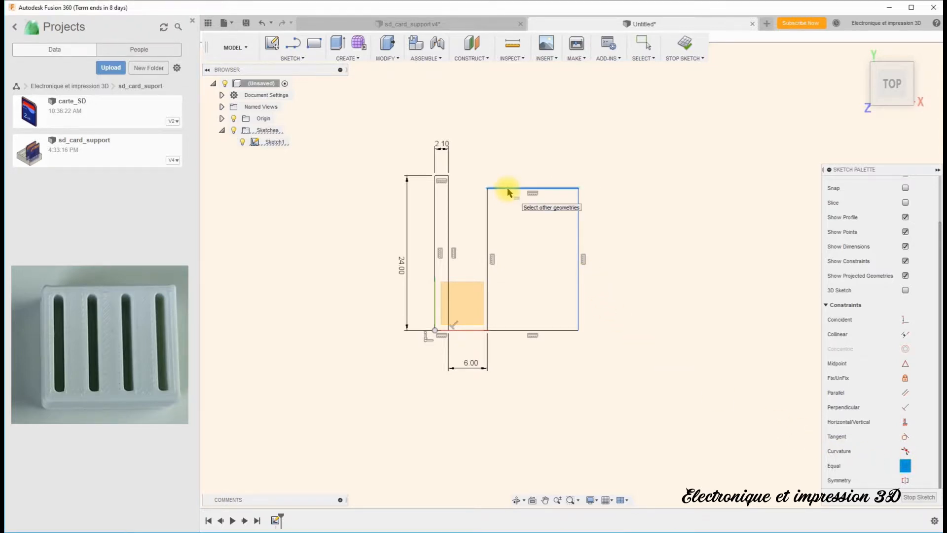
{"action": "left_click", "coordinate": [442, 178]}
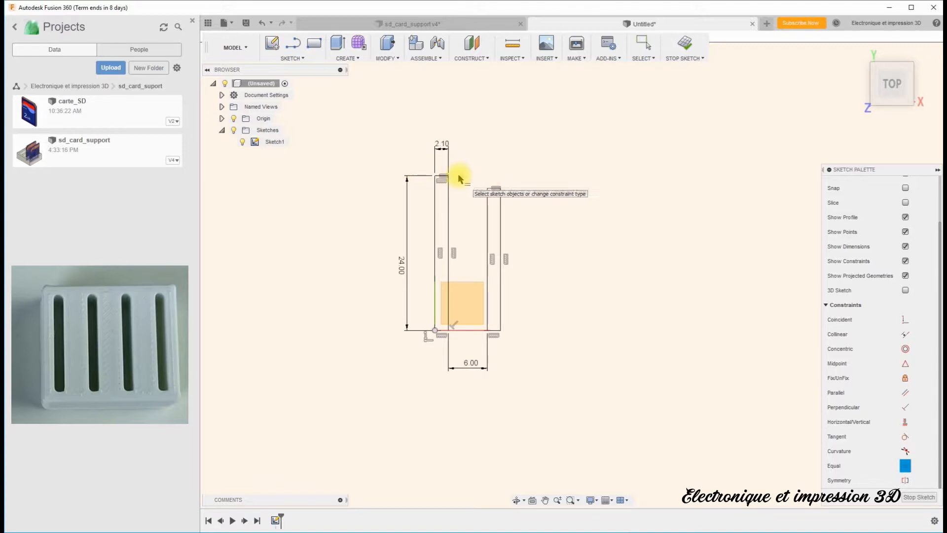
{"action": "key", "text": "Escape"}
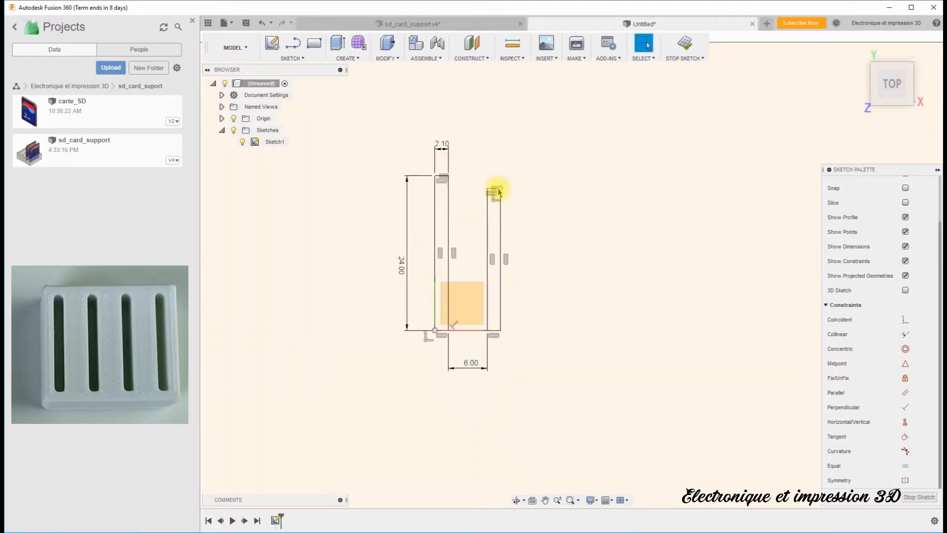
Make the second rectangle's long vertical edge equal to the first slot rectangle's vertical edge
{"action": "left_click", "coordinate": [495, 189]}
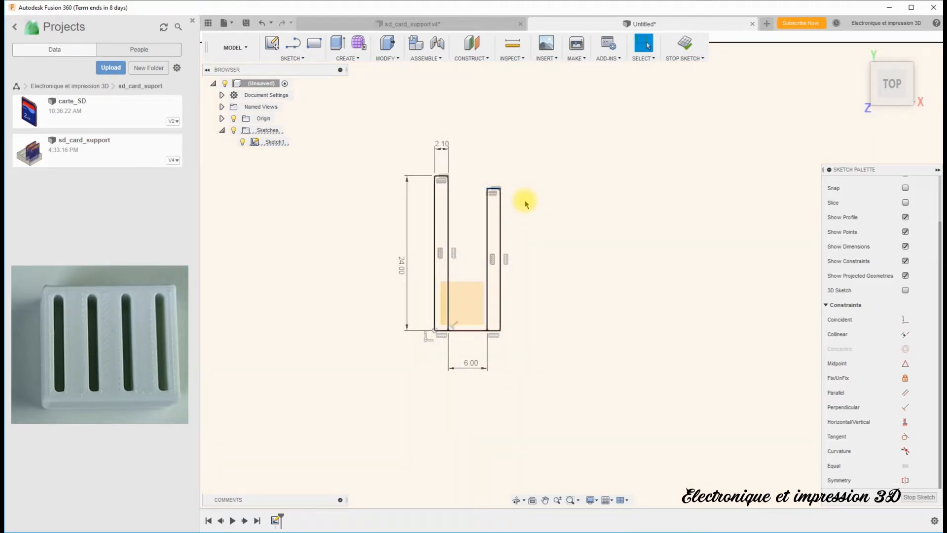
{"action": "left_click", "coordinate": [578, 216]}
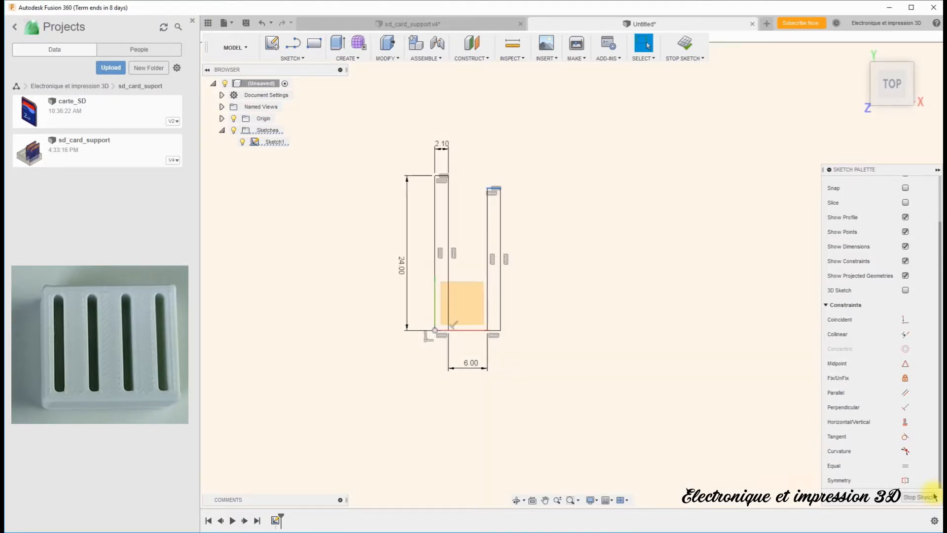
{"action": "left_click", "coordinate": [905, 465]}
{"action": "left_click", "coordinate": [501, 271]}
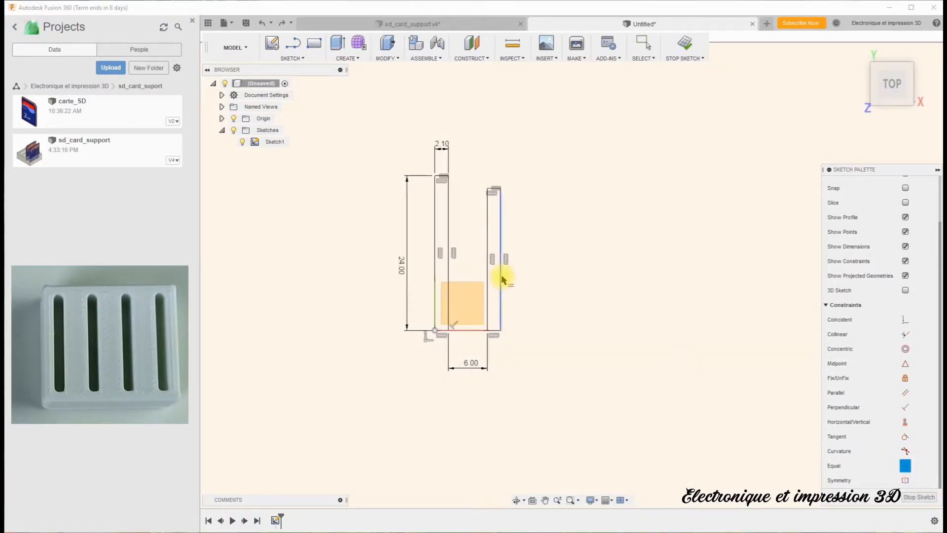
{"action": "left_click", "coordinate": [448, 258]}
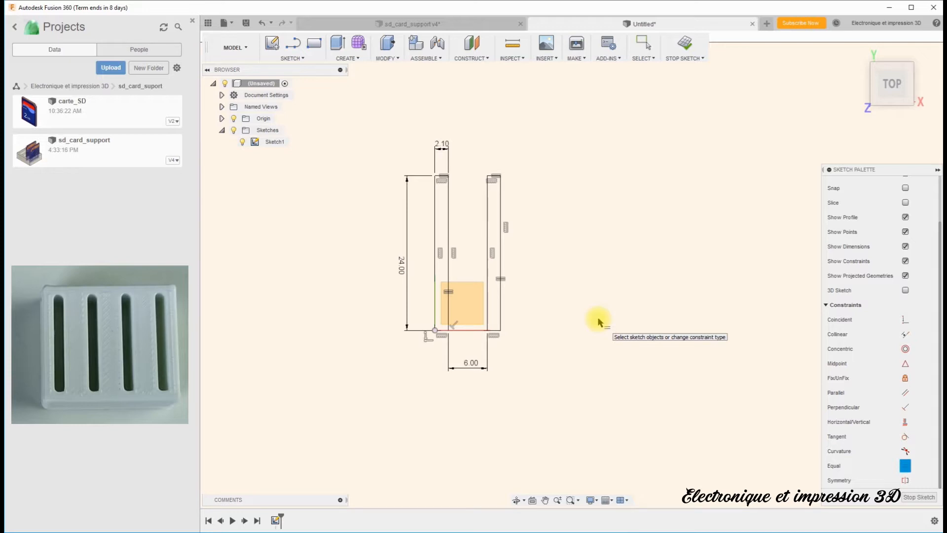
Draw a horizontal spacing line from the second slot's lower-right corner and sketch a third two-point rectangle upward from its free end
{"action": "left_click", "coordinate": [293, 43]}
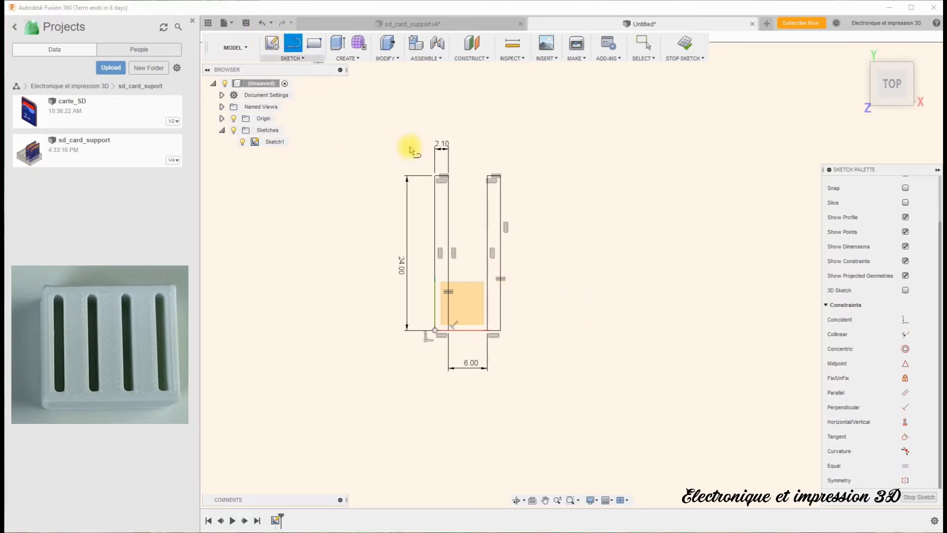
{"action": "left_click", "coordinate": [501, 329]}
{"action": "left_click", "coordinate": [571, 330]}
{"action": "key", "text": "Escape"}
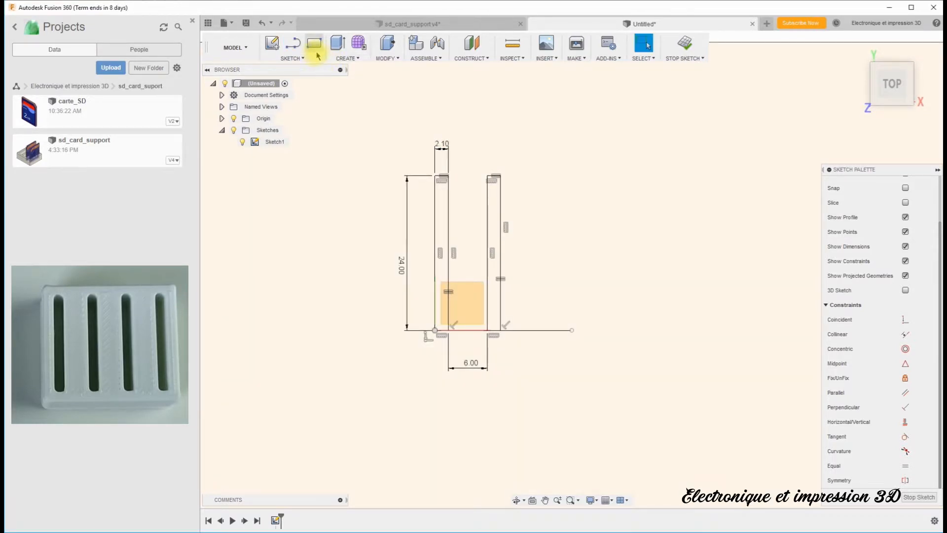
{"action": "left_click", "coordinate": [314, 44]}
{"action": "left_click", "coordinate": [571, 330]}
{"action": "left_click", "coordinate": [608, 172]}
{"action": "key", "text": "Escape"}
Draw a horizontal spacing line from the third rectangle's lower-right corner and sketch a fourth rectangle about 25 mm tall from its free end
{"action": "left_click", "coordinate": [293, 44]}
{"action": "left_click", "coordinate": [608, 330]}
{"action": "left_click", "coordinate": [684, 330]}
{"action": "key", "text": "Escape"}
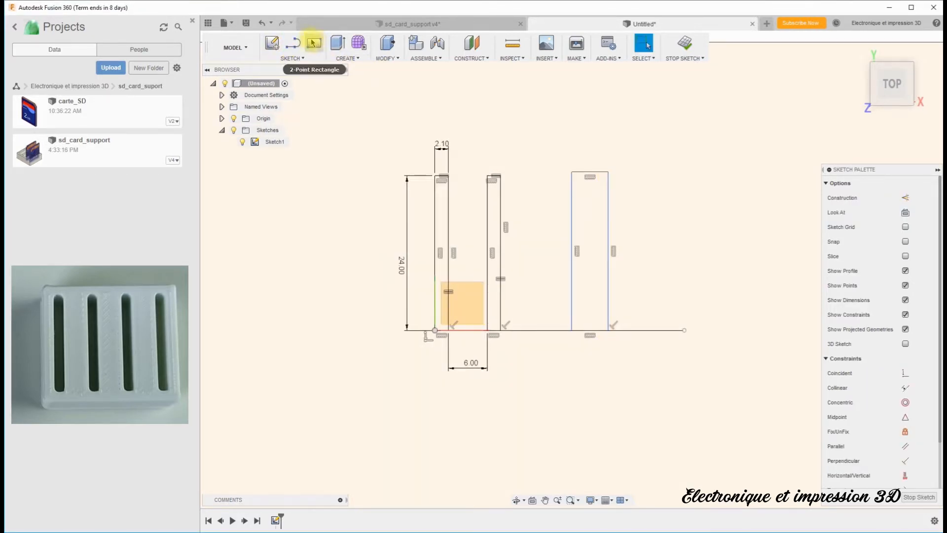
{"action": "left_click", "coordinate": [314, 44]}
{"action": "left_click", "coordinate": [684, 330]}
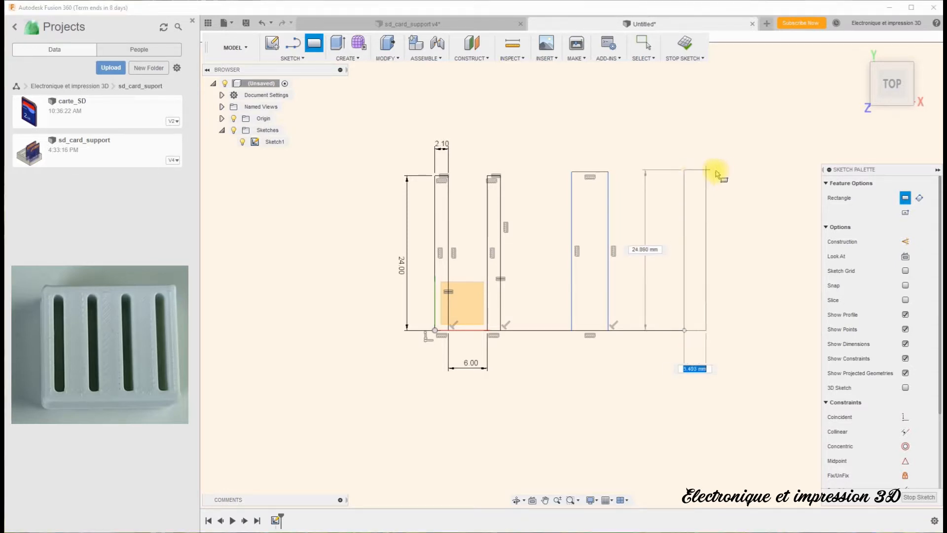
{"action": "left_click", "coordinate": [733, 171]}
{"action": "key", "text": "Escape"}
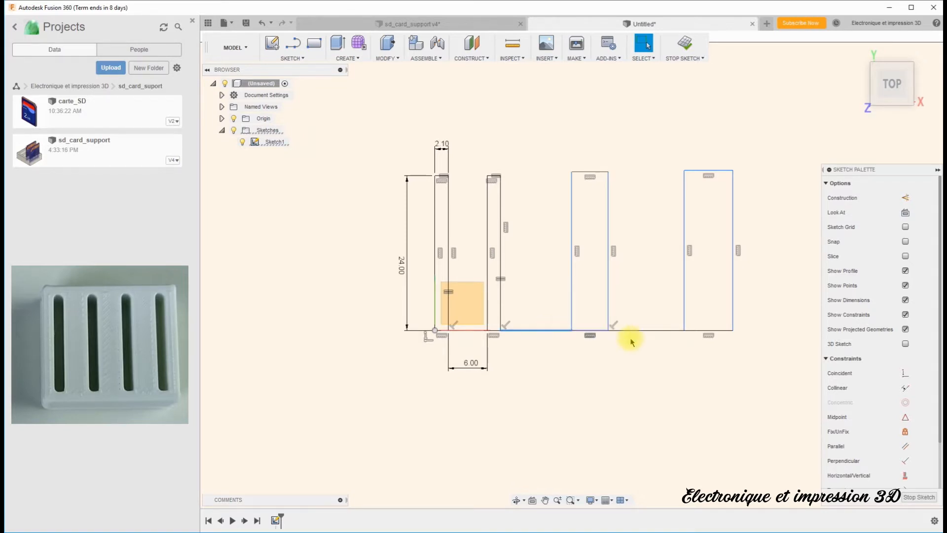
Make the two new horizontal spacing lines equal in length to the 6 mm spacing line
{"action": "left_click", "coordinate": [648, 330], "text": "ctrl"}
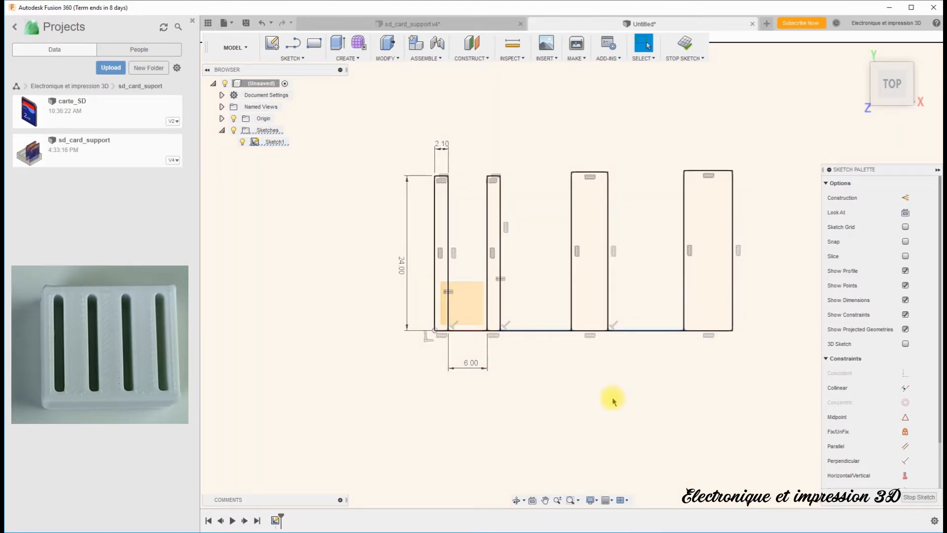
{"action": "left_click", "coordinate": [471, 334]}
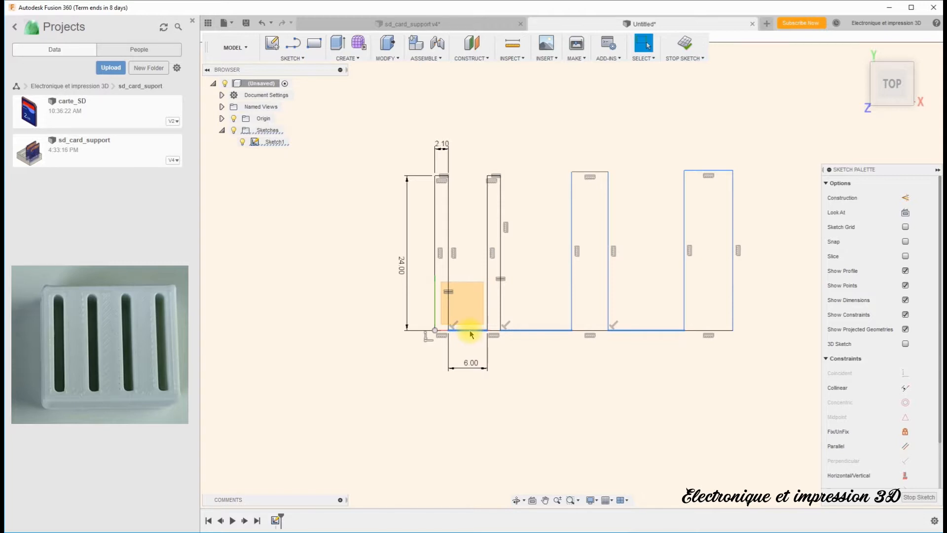
{"action": "scroll", "coordinate": [922, 432], "scroll_direction": "down", "scroll_amount": 2}
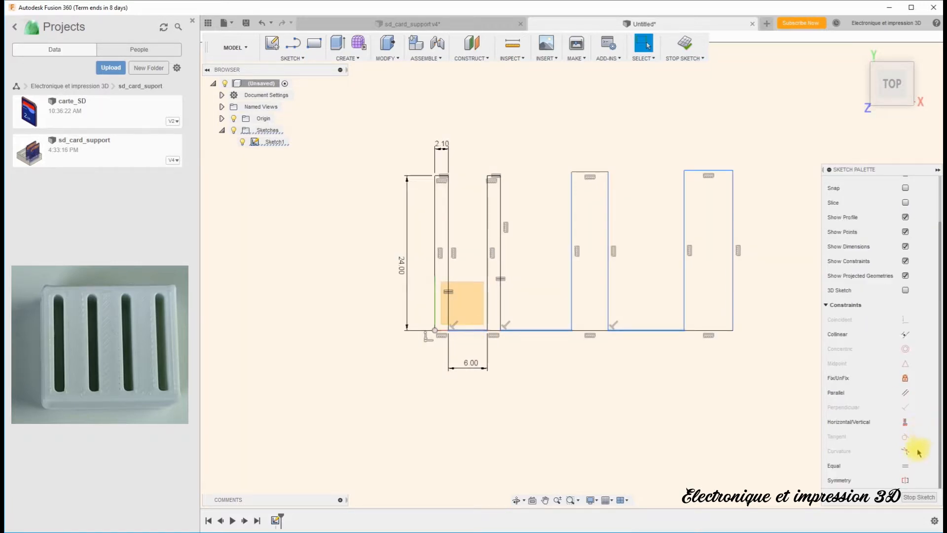
{"action": "left_click", "coordinate": [904, 466]}
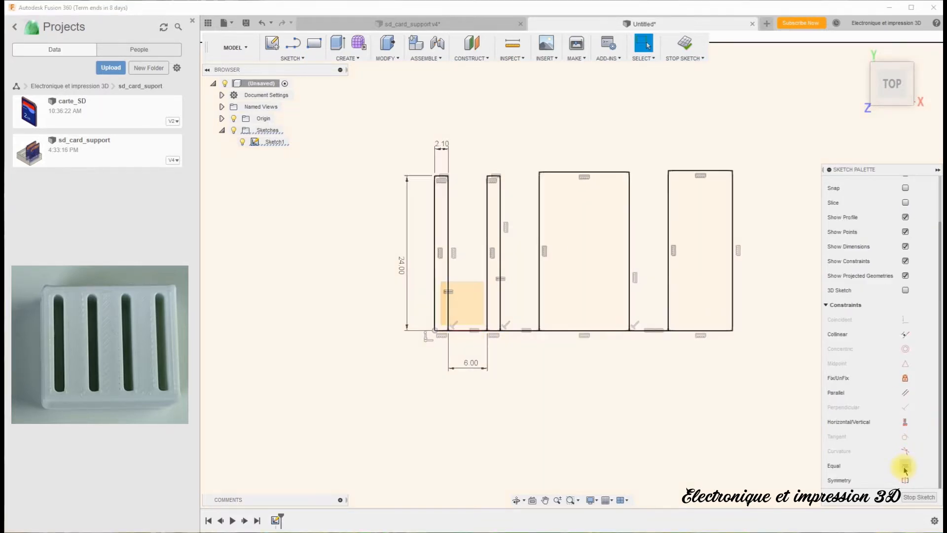
{"action": "left_click", "coordinate": [526, 332]}
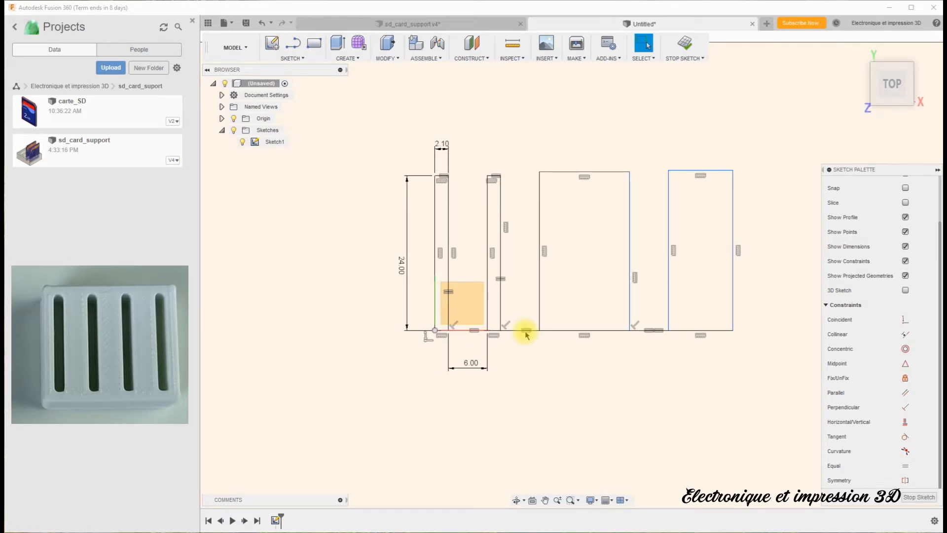
{"action": "left_click", "coordinate": [473, 332]}
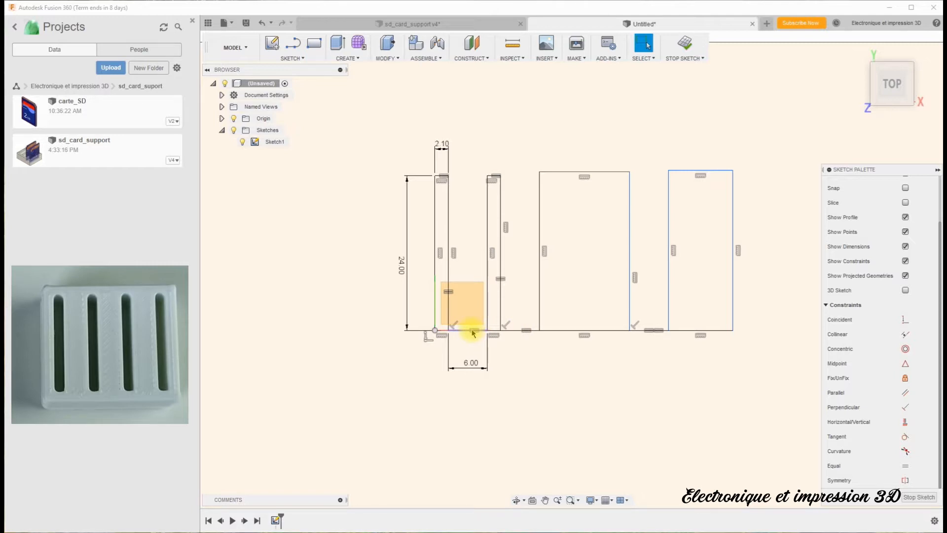
{"action": "left_click", "coordinate": [477, 335]}
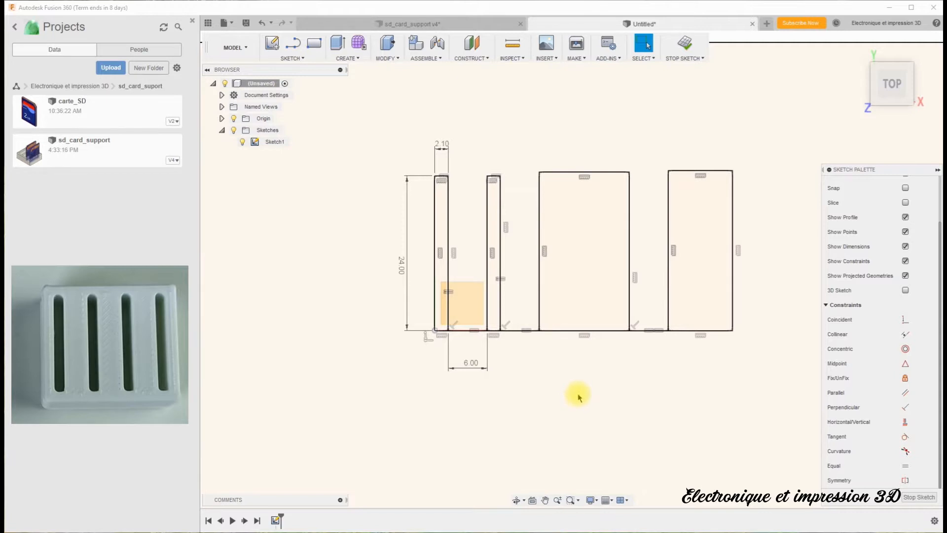
Make the left edges of the third and fourth rectangles equal to the first slot's left edge
{"action": "left_click", "coordinate": [538, 299]}
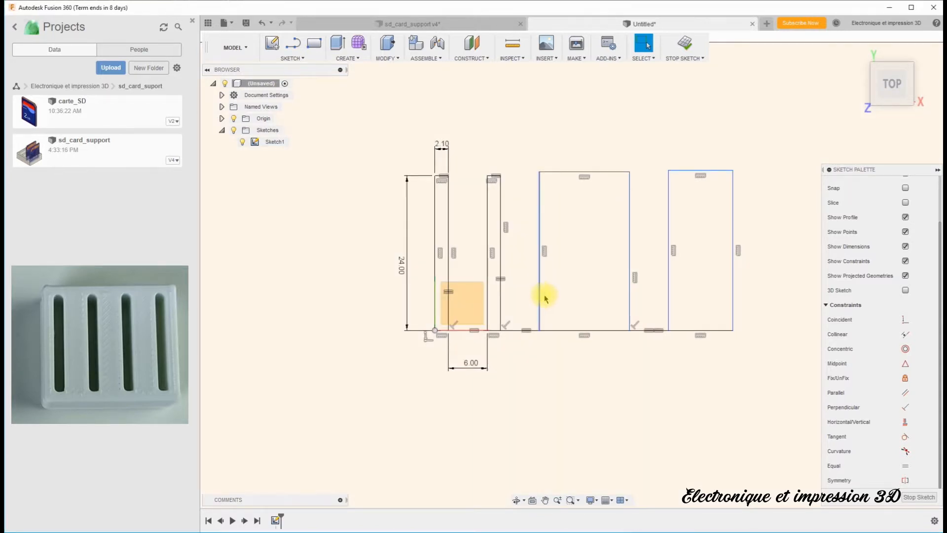
{"action": "left_click", "coordinate": [668, 272]}
{"action": "left_click", "coordinate": [436, 249]}
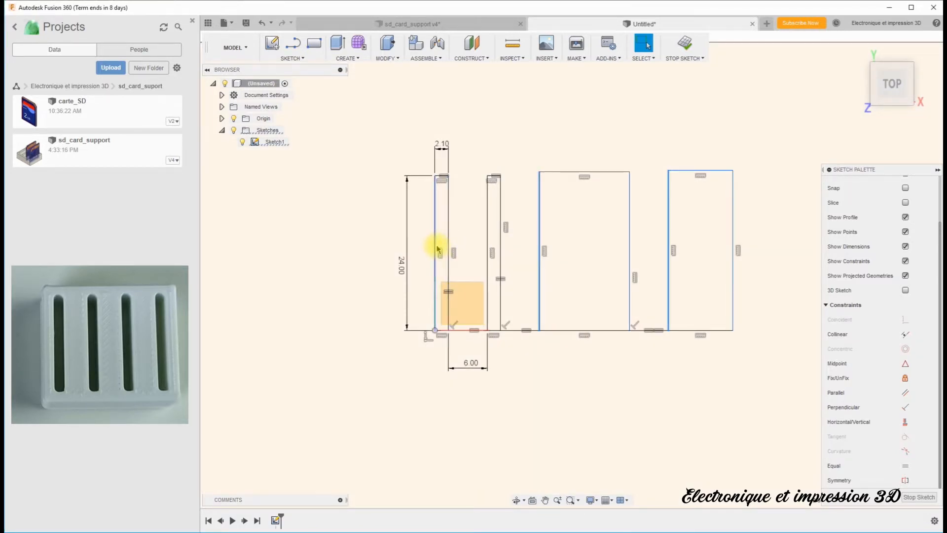
{"action": "left_click", "coordinate": [906, 466]}
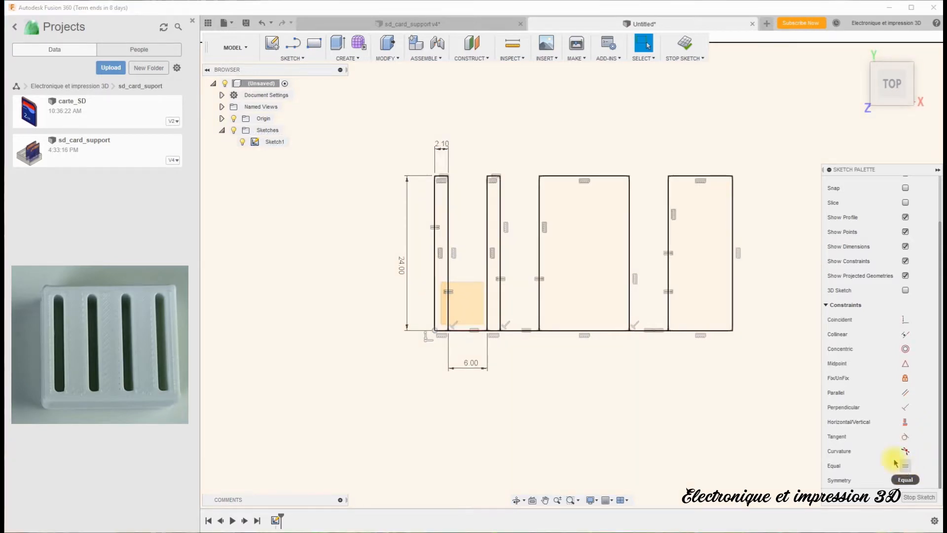
Apply an Equal constraint to the top edges of the third, fourth and first slot rectangles
{"action": "left_click", "coordinate": [606, 176]}
{"action": "left_click", "coordinate": [687, 176]}
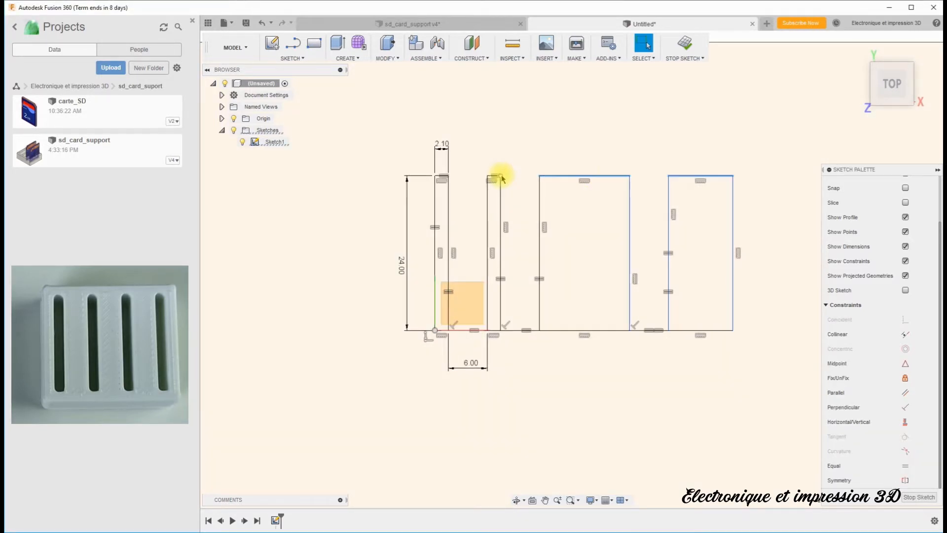
{"action": "left_click", "coordinate": [442, 176]}
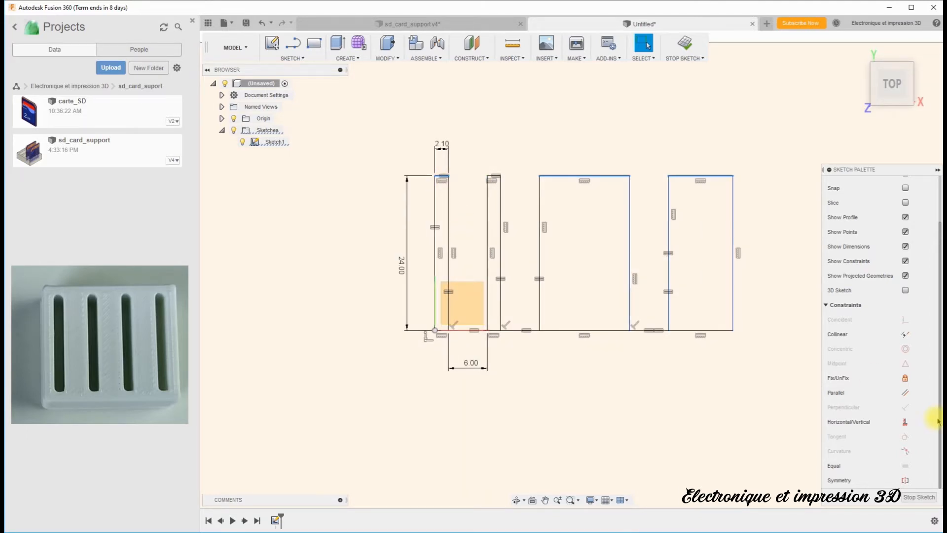
{"action": "left_click", "coordinate": [905, 465]}
Dimension the gap between the fourth slot's top edge and the base rectangle's top edge as 2.5 mm
{"action": "scroll", "coordinate": [508, 256], "scroll_direction": "up", "scroll_amount": 3}
{"action": "scroll", "coordinate": [752, 410], "scroll_direction": "down", "scroll_amount": 4}
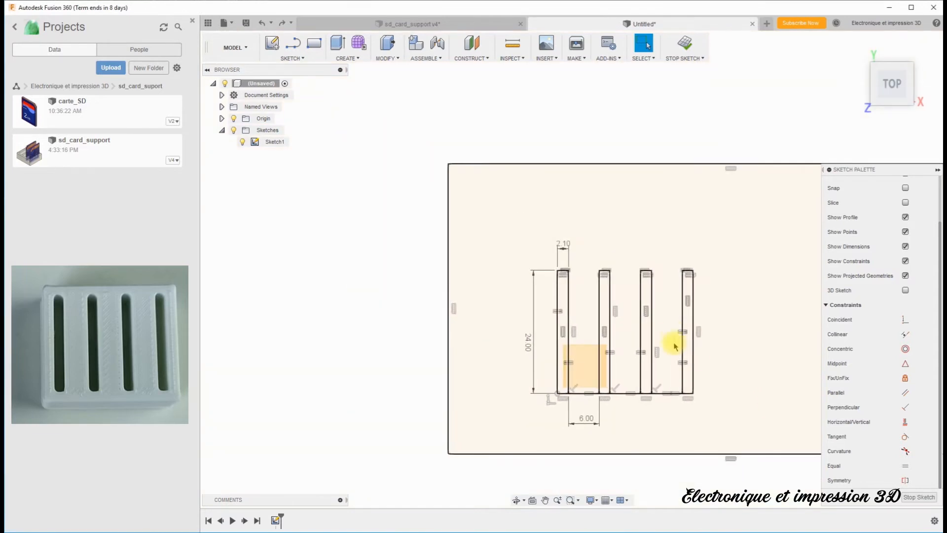
{"action": "scroll", "coordinate": [671, 328], "scroll_direction": "up", "scroll_amount": 3}
{"action": "scroll", "coordinate": [697, 261], "scroll_direction": "up", "scroll_amount": 2}
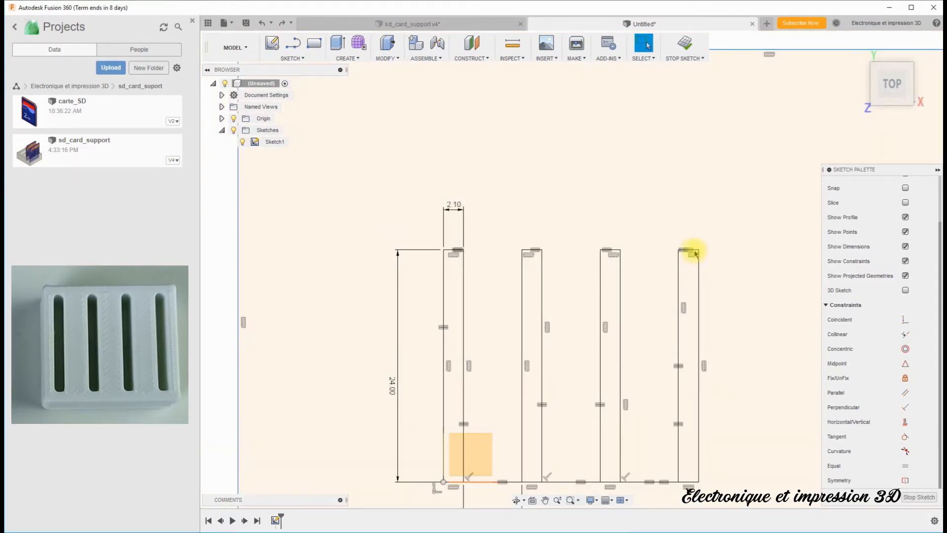
{"action": "left_click", "coordinate": [695, 250]}
{"action": "key", "text": "d"}
{"action": "middle_click_drag", "start_coordinate": [712, 150], "coordinate": [693, 232]}
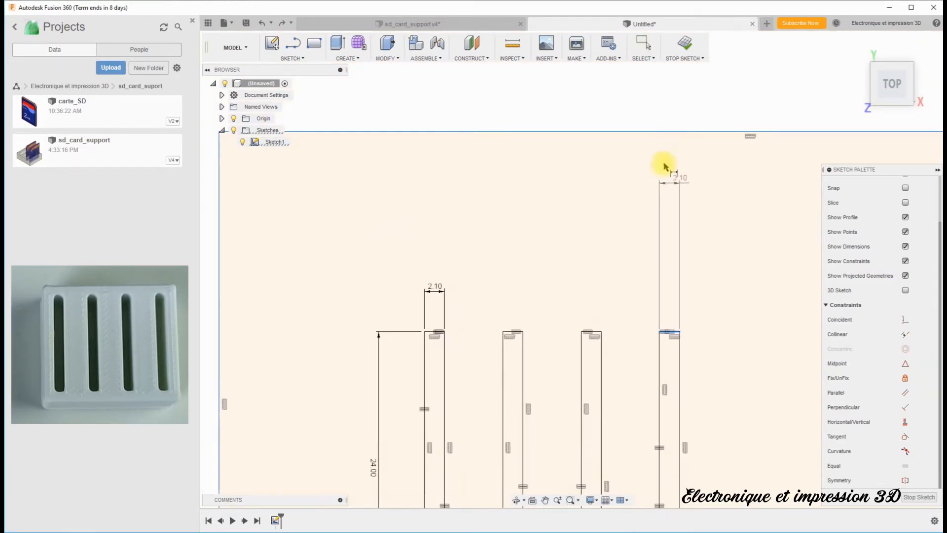
{"action": "left_click", "coordinate": [665, 131]}
{"action": "left_click", "coordinate": [671, 197]}
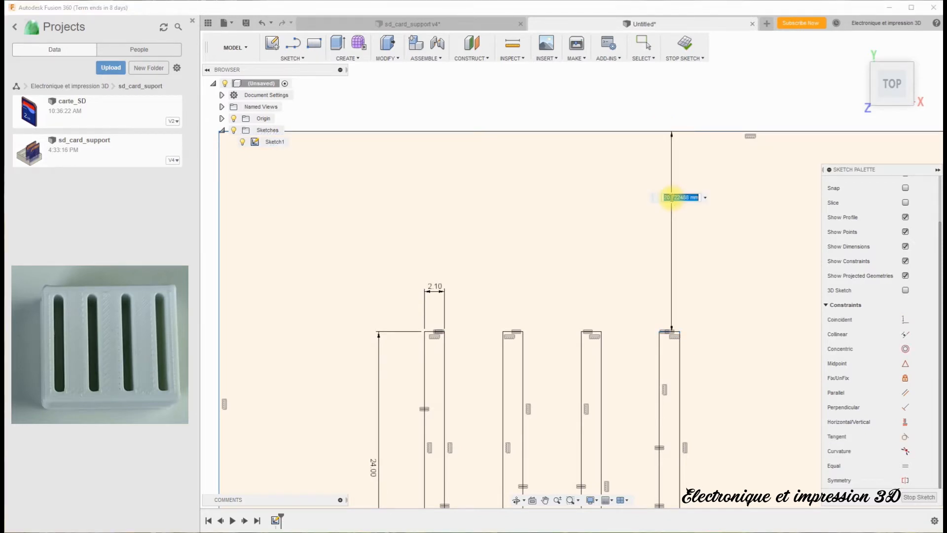
{"action": "key", "text": "Return"}
Dimension the gap between the fourth slot's bottom edge and the base rectangle's bottom edge as 2.5 mm
{"action": "scroll", "coordinate": [650, 394], "scroll_direction": "down", "scroll_amount": 3}
{"action": "middle_click_drag", "start_coordinate": [662, 409], "coordinate": [571, 81]}
{"action": "left_click", "coordinate": [571, 173]}
{"action": "left_click", "coordinate": [567, 350]}
{"action": "left_click", "coordinate": [570, 220]}
{"action": "type", "text": "2.5"}
{"action": "key", "text": "Return"}
Dimension the gap between the first slot's left edge and the base rectangle's left edge as 3 mm
{"action": "middle_click_drag", "start_coordinate": [423, 159], "coordinate": [375, 343]}
{"action": "left_click", "coordinate": [379, 336]}
{"action": "left_click", "coordinate": [252, 324]}
{"action": "left_click", "coordinate": [237, 323]}
{"action": "type", "text": "3"}
{"action": "key", "text": "Return"}
Dimension the gap between the fourth slot's right edge and the base rectangle's right edge as 3 mm
{"action": "scroll", "coordinate": [454, 323], "scroll_direction": "up", "scroll_amount": 2}
{"action": "scroll", "coordinate": [552, 321], "scroll_direction": "down", "scroll_amount": 4}
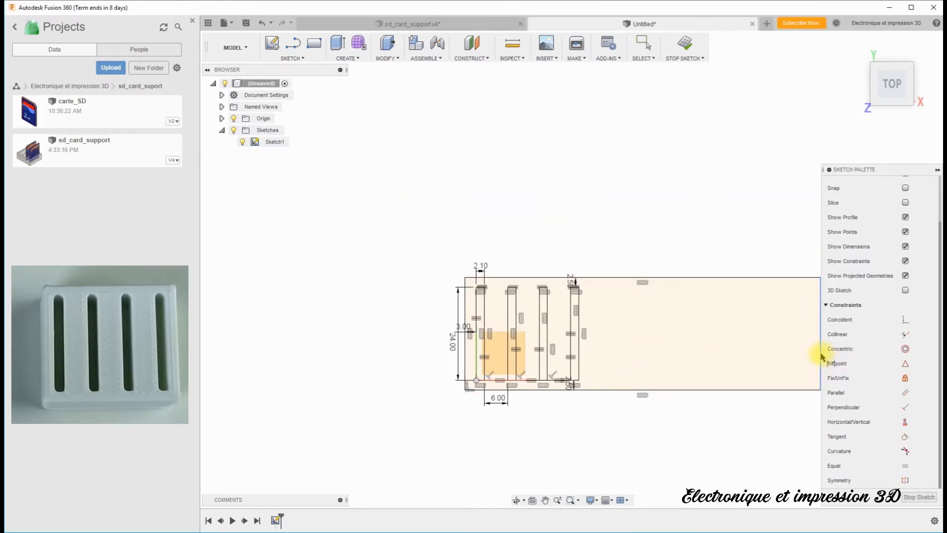
{"action": "left_click", "coordinate": [580, 341]}
{"action": "left_click", "coordinate": [598, 339]}
{"action": "type", "text": "3"}
{"action": "key", "text": "Return"}
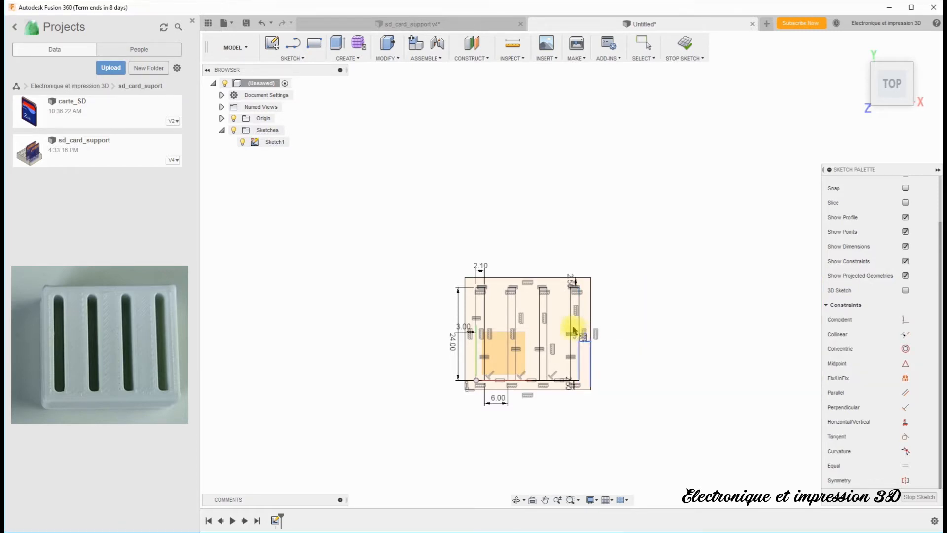
Rearrange the slot and margin dimension labels so they are readable, with the margin labels outside the base outline, and finish the sketch
{"action": "scroll", "coordinate": [575, 327], "scroll_direction": "up", "scroll_amount": 5}
{"action": "left_click_drag", "start_coordinate": [644, 364], "coordinate": [698, 366]}
{"action": "left_click_drag", "start_coordinate": [371, 345], "coordinate": [311, 345]}
{"action": "left_click_drag", "start_coordinate": [354, 368], "coordinate": [446, 351]}
{"action": "left_click_drag", "start_coordinate": [414, 199], "coordinate": [412, 263]}
{"action": "left_click_drag", "start_coordinate": [631, 227], "coordinate": [633, 202]}
{"action": "middle_click_drag", "start_coordinate": [707, 372], "coordinate": [702, 313]}
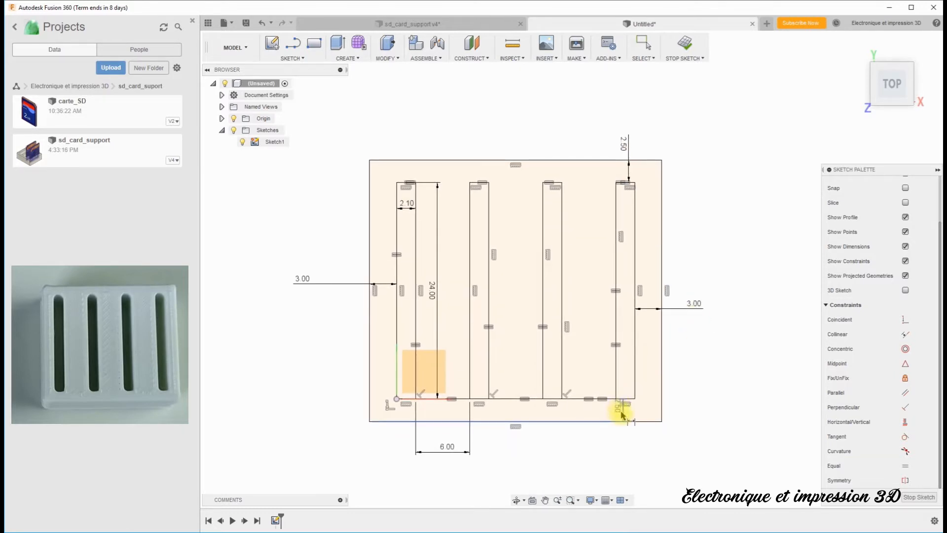
{"action": "left_click_drag", "start_coordinate": [623, 414], "coordinate": [620, 442]}
{"action": "left_click_drag", "start_coordinate": [439, 447], "coordinate": [448, 407]}
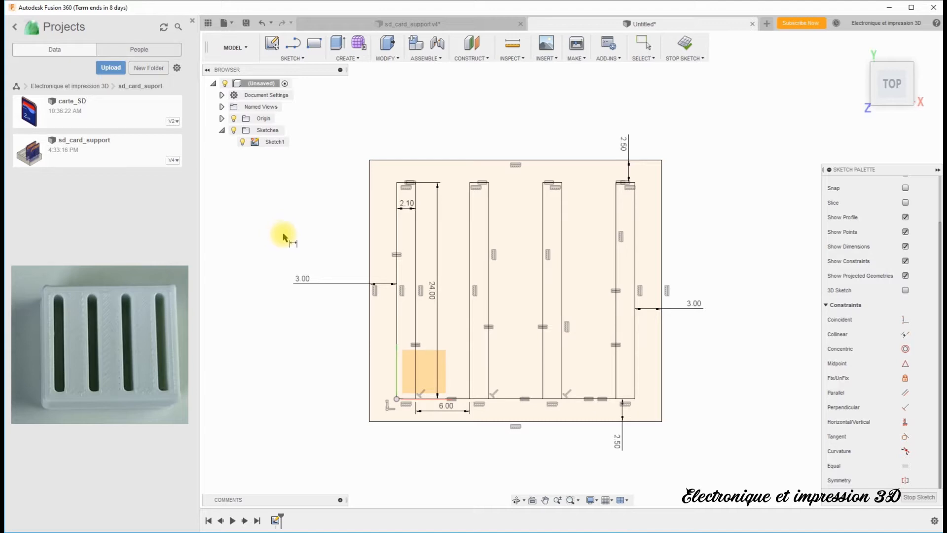
{"action": "left_click", "coordinate": [684, 45]}
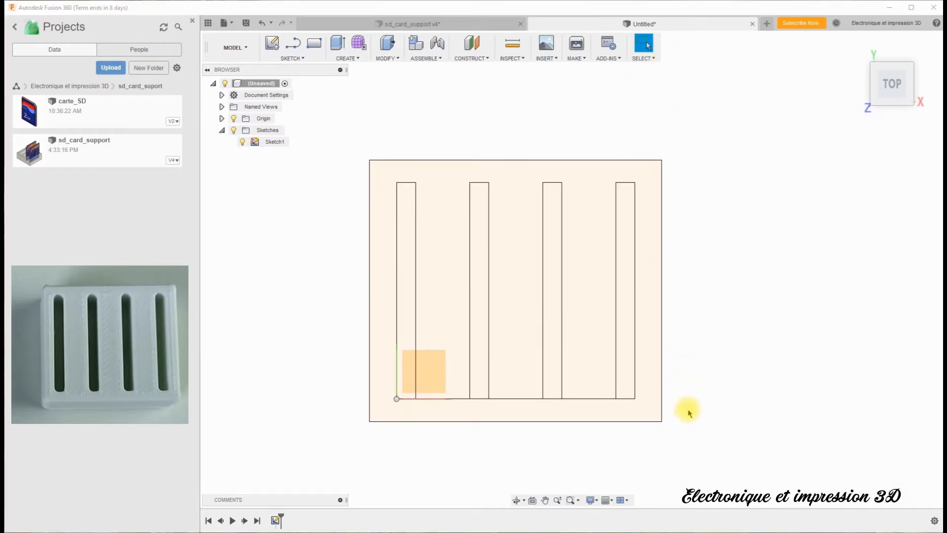
Extrude the base profile surrounding the four slots 10 mm upward as a new body
{"action": "middle_click_drag", "start_coordinate": [699, 448], "coordinate": [689, 426], "text": "shift"}
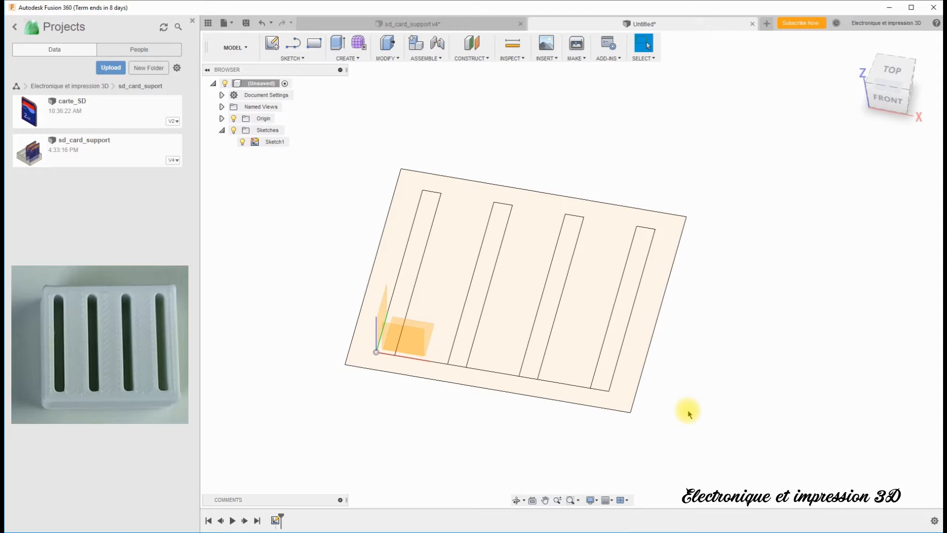
{"action": "left_click", "coordinate": [633, 382]}
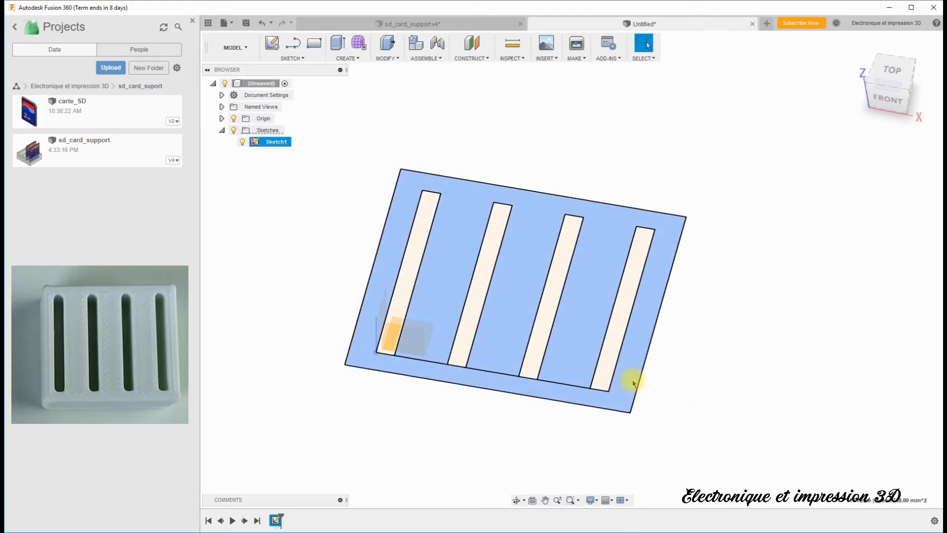
{"action": "left_click", "coordinate": [349, 58]}
{"action": "left_click", "coordinate": [356, 94]}
{"action": "middle_click_drag", "start_coordinate": [674, 345], "coordinate": [664, 341], "text": "shift"}
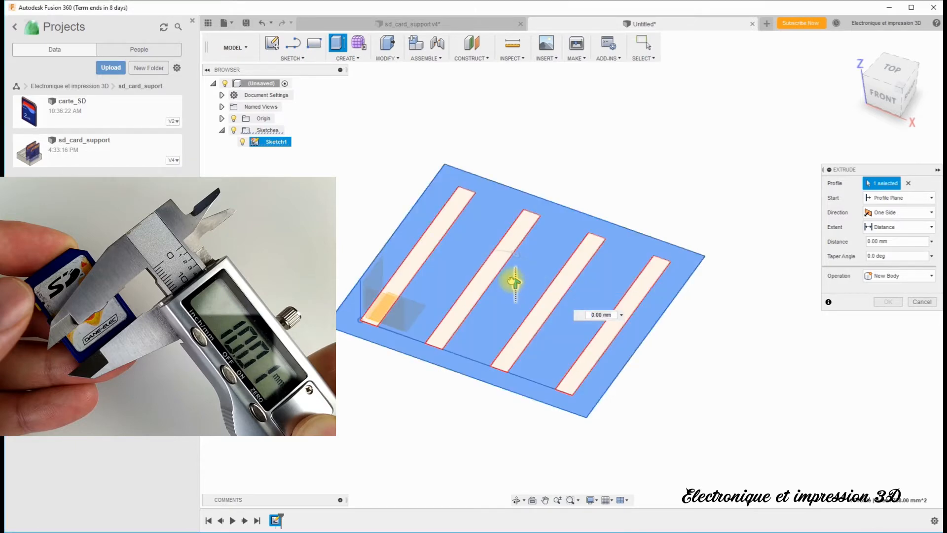
{"action": "left_click_drag", "start_coordinate": [513, 282], "coordinate": [510, 265]}
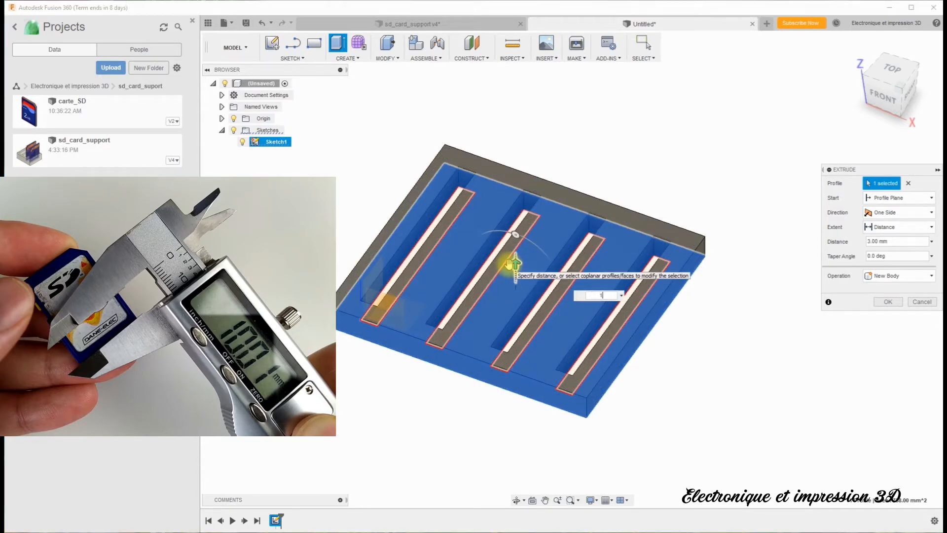
{"action": "type", "text": "0"}
{"action": "key", "text": "Return"}
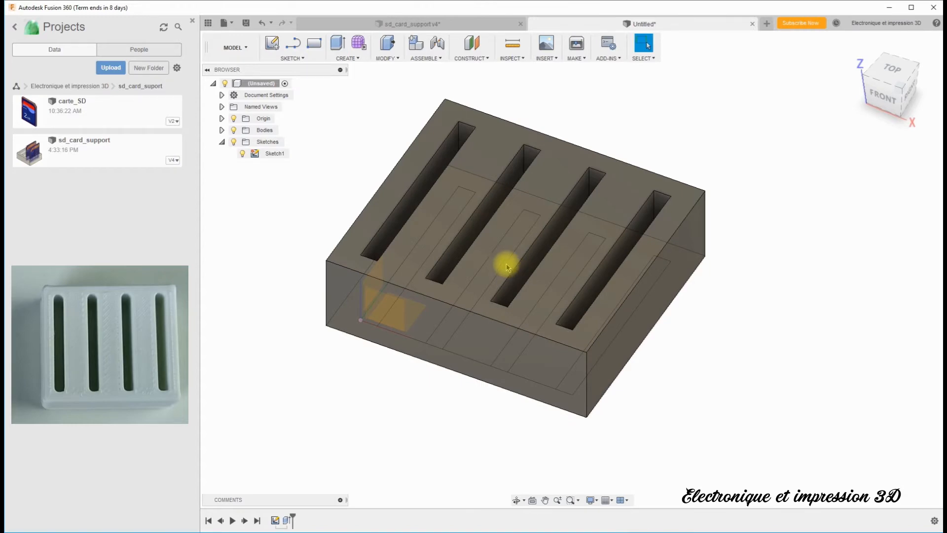
Extrude all five sketch profiles, base and slots, 2 mm downward and join them to the body to close the slot bottoms
{"action": "mouse_move", "coordinate": [690, 395]}
{"action": "middle_mouse_down", "text": "shift"}
{"action": "mouse_move", "coordinate": [688, 420]}
{"action": "mouse_move", "coordinate": [684, 404]}
{"action": "middle_mouse_up", "text": "shift"}
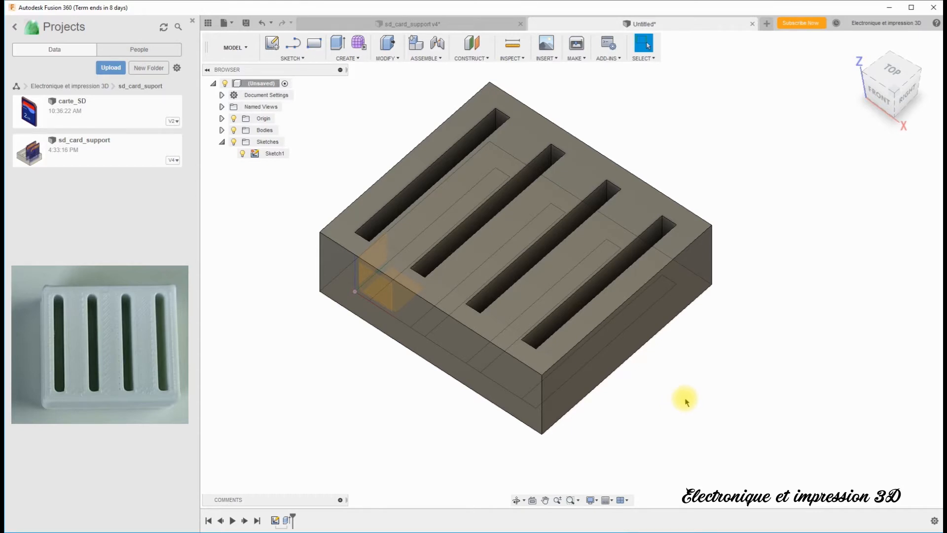
{"action": "middle_click_drag", "start_coordinate": [686, 400], "coordinate": [737, 392], "text": "shift"}
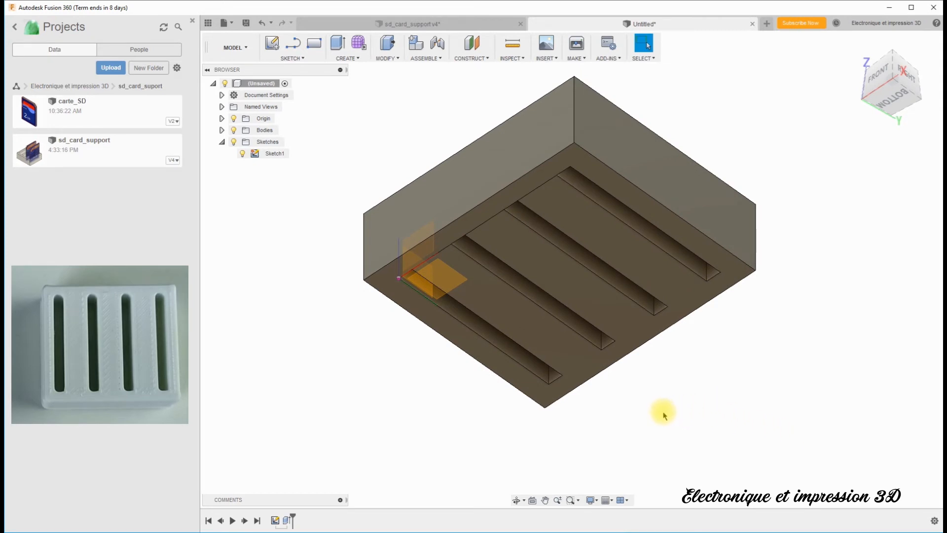
{"action": "left_click", "coordinate": [545, 400]}
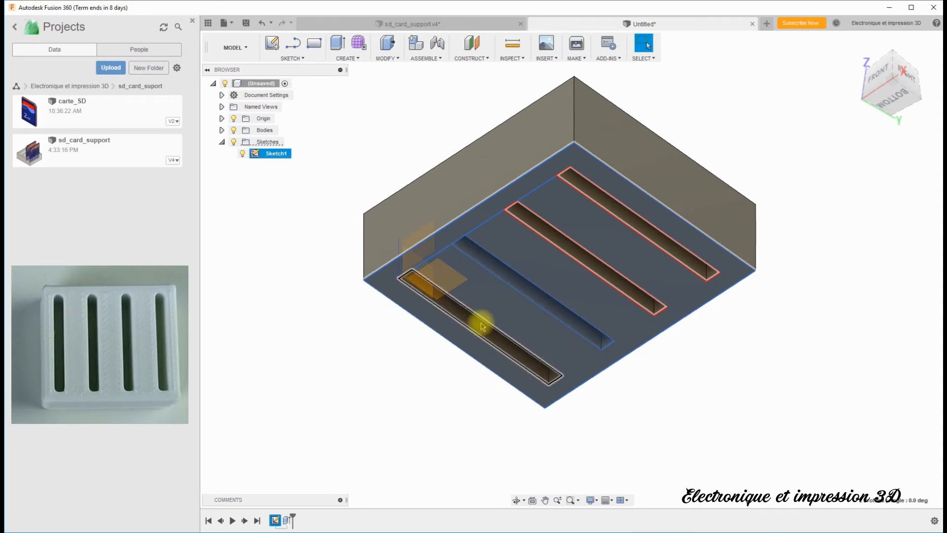
{"action": "left_click", "coordinate": [620, 223]}
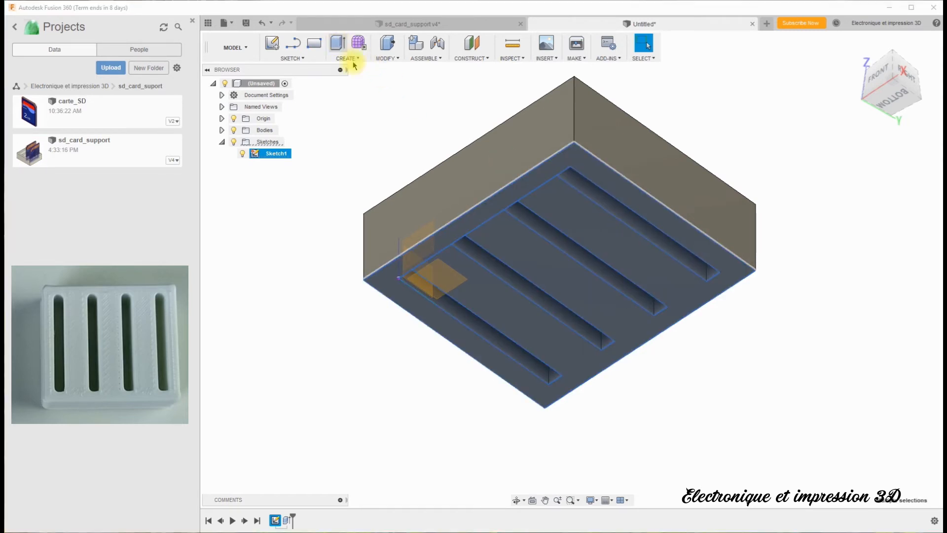
{"action": "left_click", "coordinate": [338, 43]}
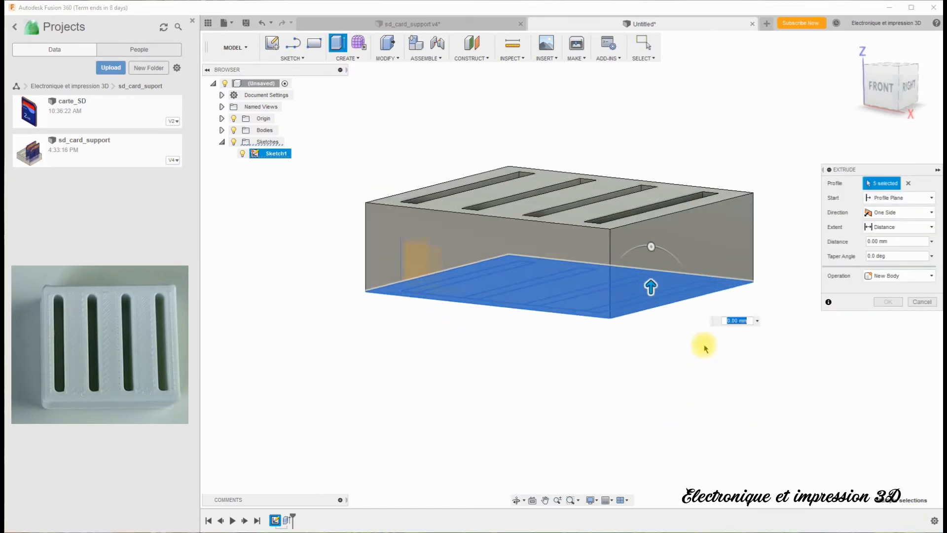
{"action": "left_click_drag", "start_coordinate": [650, 286], "coordinate": [647, 314]}
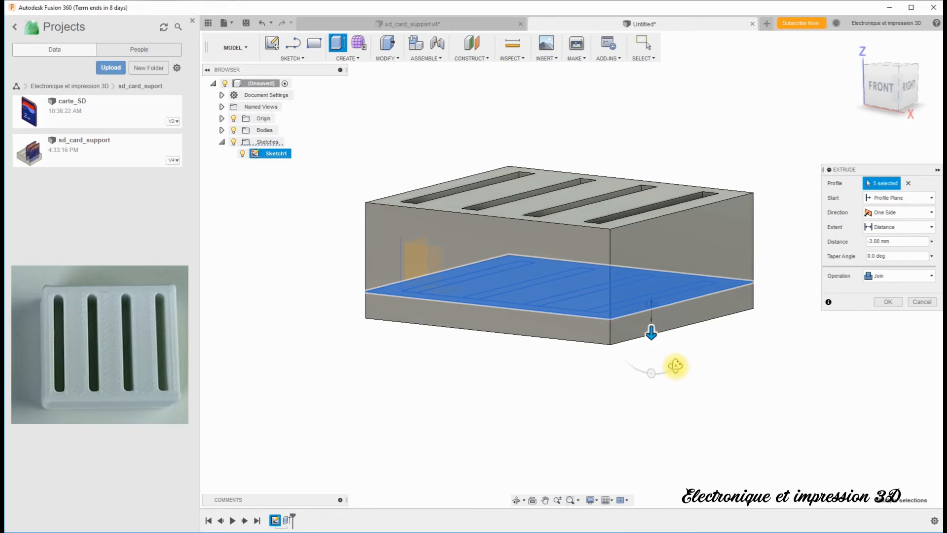
{"action": "middle_click_drag", "start_coordinate": [676, 365], "coordinate": [666, 338], "text": "shift"}
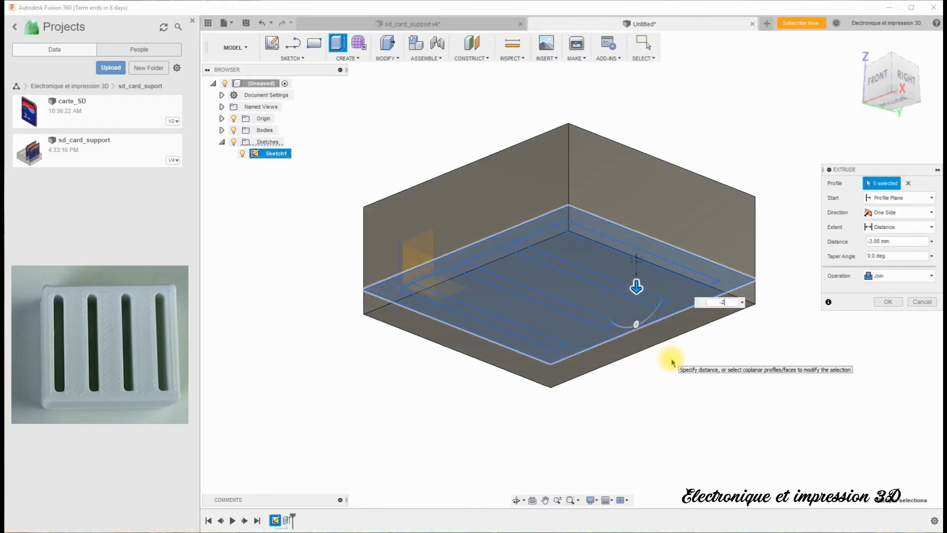
{"action": "key", "text": "Return"}
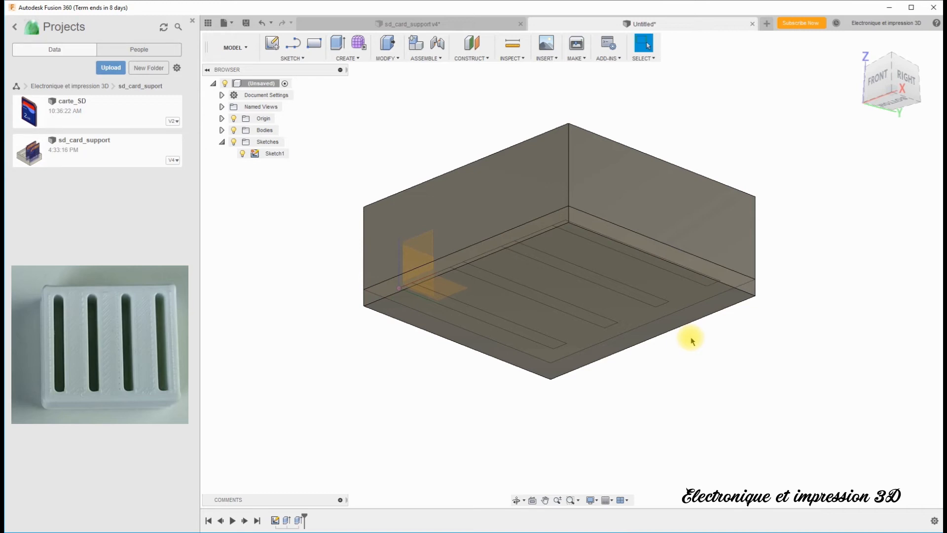
Fillet the four outer top edges and the four vertical corner edges of the block with a 1 mm radius
{"action": "scroll", "coordinate": [741, 364], "scroll_direction": "down", "scroll_amount": 1}
{"action": "middle_click_drag", "start_coordinate": [741, 363], "coordinate": [762, 388], "text": "shift"}
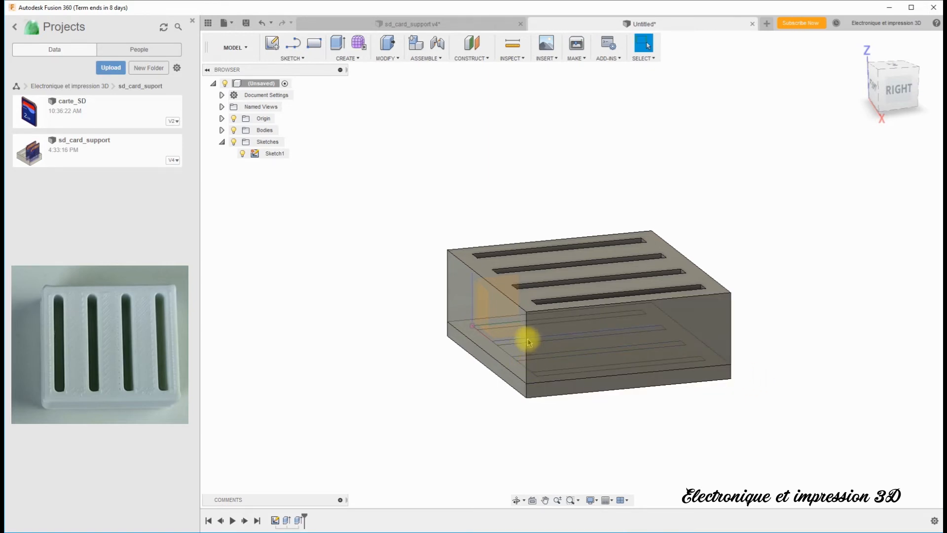
{"action": "scroll", "coordinate": [526, 346], "scroll_direction": "up", "scroll_amount": 2}
{"action": "scroll", "coordinate": [527, 342], "scroll_direction": "up", "scroll_amount": 1}
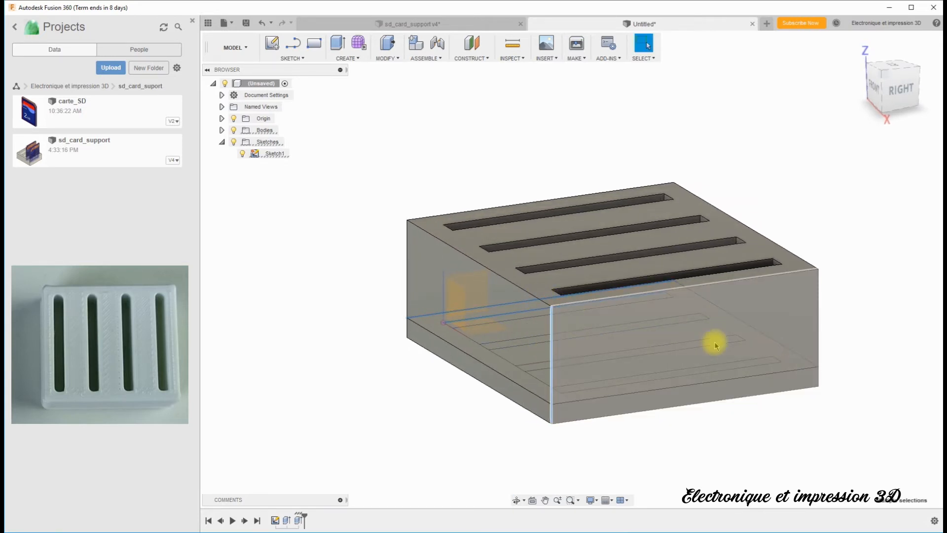
{"action": "left_click", "coordinate": [551, 360]}
{"action": "left_click", "coordinate": [486, 268]}
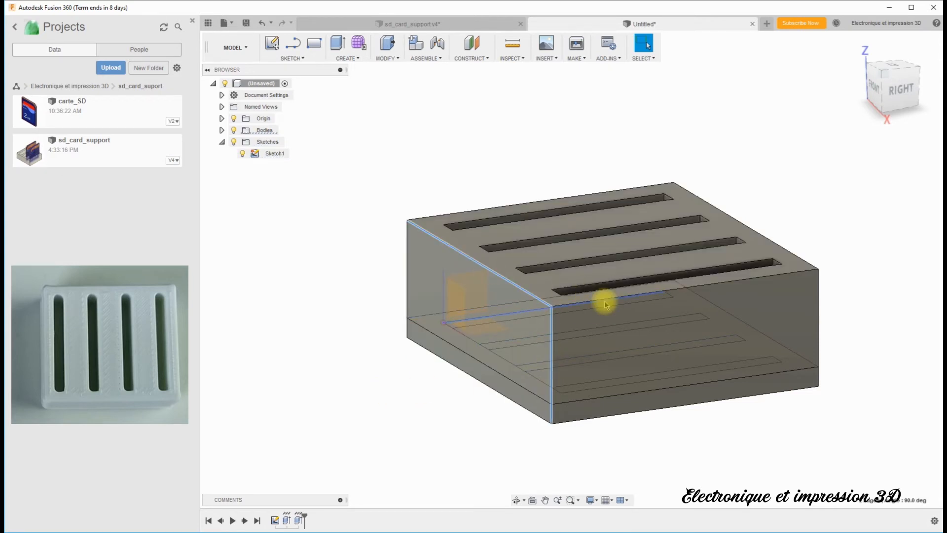
{"action": "left_click", "coordinate": [818, 309], "text": "ctrl"}
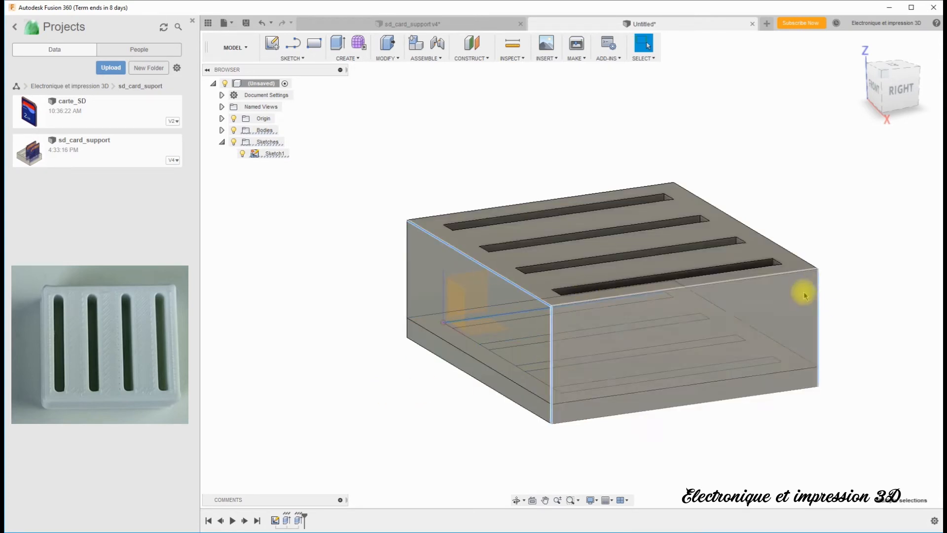
{"action": "middle_click_drag", "start_coordinate": [809, 332], "coordinate": [747, 280], "text": "shift"}
{"action": "left_click", "coordinate": [747, 280], "text": "ctrl"}
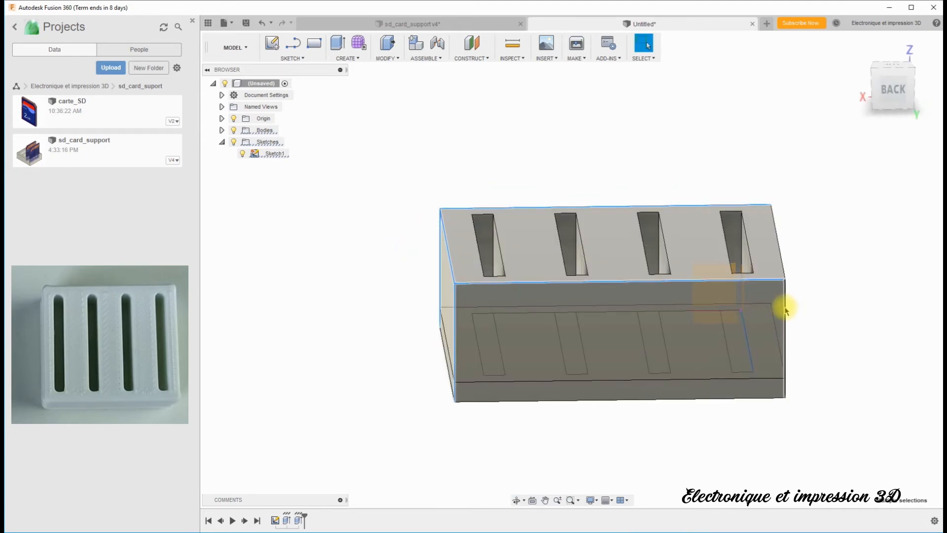
{"action": "middle_click_drag", "start_coordinate": [815, 336], "coordinate": [748, 283], "text": "shift"}
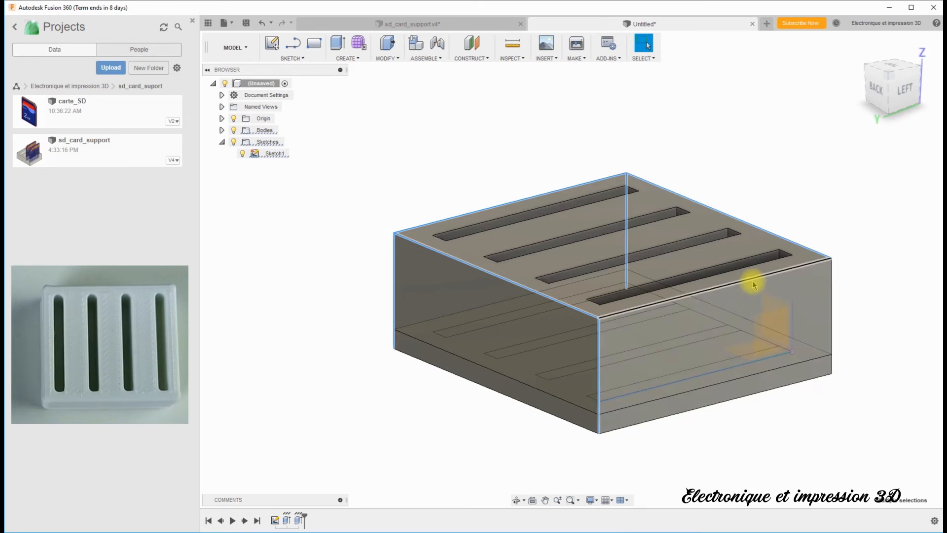
{"action": "middle_click_drag", "start_coordinate": [856, 350], "coordinate": [782, 370], "text": "shift"}
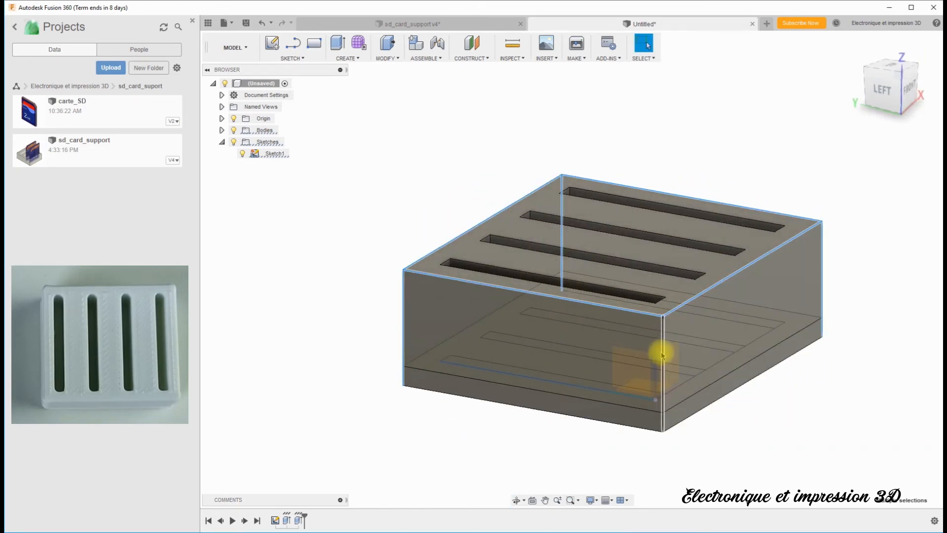
{"action": "left_click", "coordinate": [386, 58]}
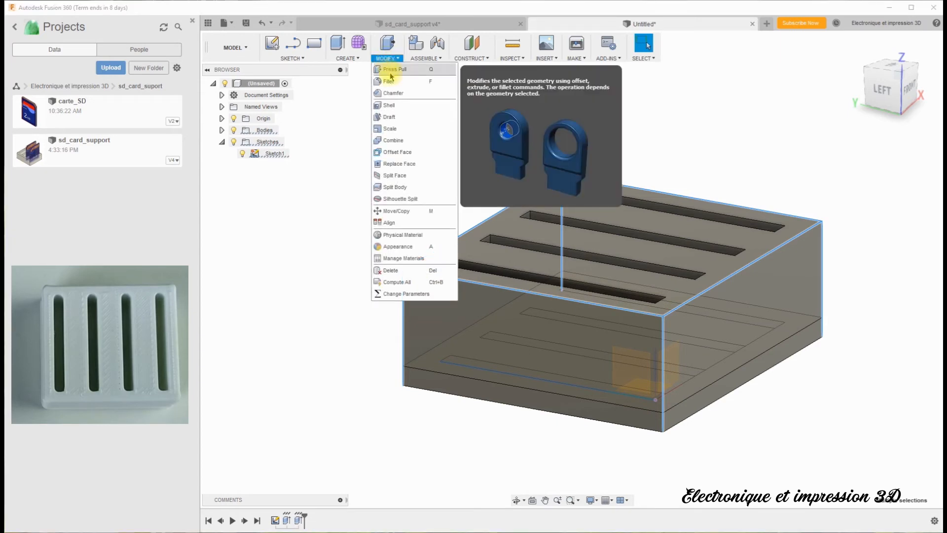
{"action": "left_click", "coordinate": [432, 86]}
{"action": "middle_click_drag", "start_coordinate": [658, 369], "coordinate": [731, 383], "text": "shift"}
{"action": "middle_click_drag", "start_coordinate": [577, 421], "coordinate": [521, 423]}
{"action": "middle_click_drag", "start_coordinate": [520, 423], "coordinate": [637, 446], "text": "shift"}
{"action": "left_click_drag", "start_coordinate": [662, 374], "coordinate": [658, 374]}
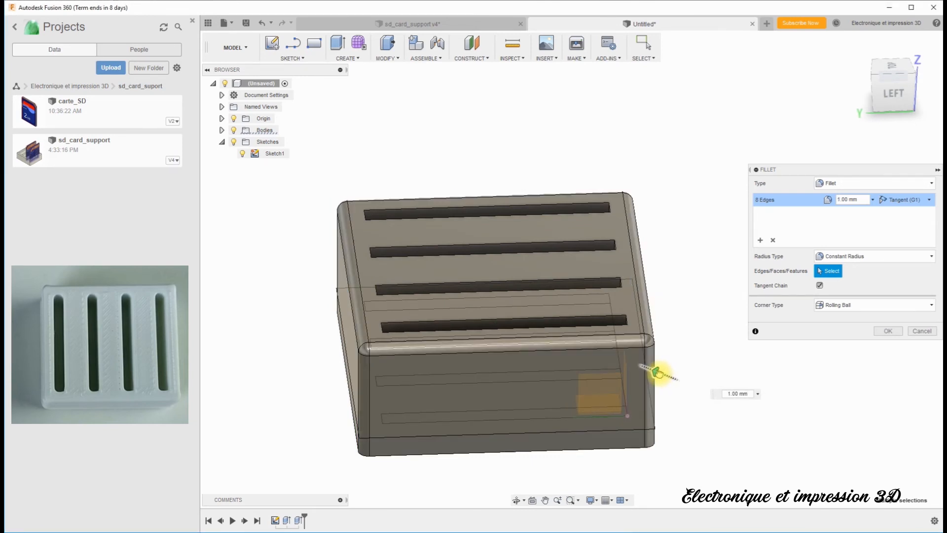
{"action": "left_click", "coordinate": [882, 333]}
Export the finished body as a binary STL file with high refinement, without sending it to a 3D print utility
{"action": "middle_click_drag", "start_coordinate": [882, 337], "coordinate": [868, 463], "text": "shift"}
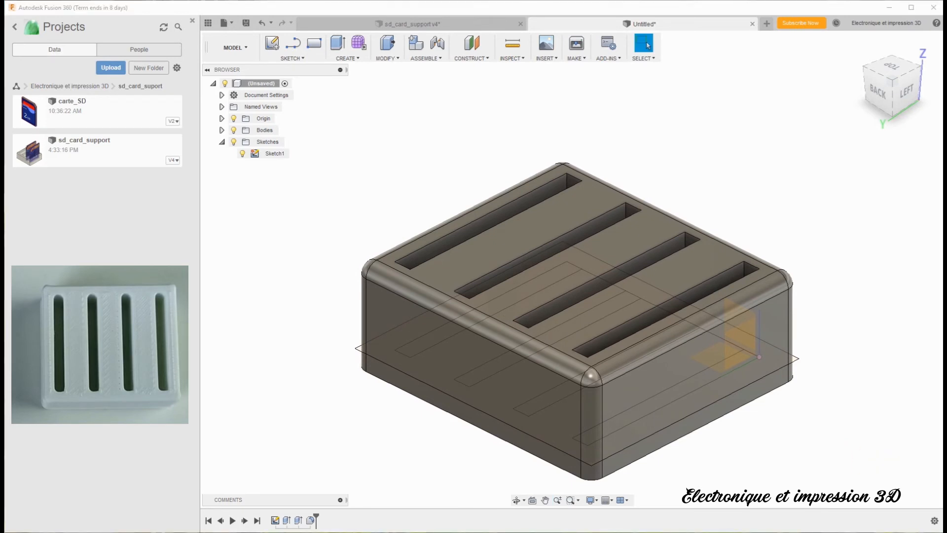
{"action": "left_click", "coordinate": [723, 461]}
{"action": "mouse_move", "coordinate": [723, 460]}
{"action": "middle_mouse_down", "text": "shift"}
{"action": "mouse_move", "coordinate": [725, 406]}
{"action": "mouse_move", "coordinate": [710, 375]}
{"action": "middle_mouse_up", "text": "shift"}
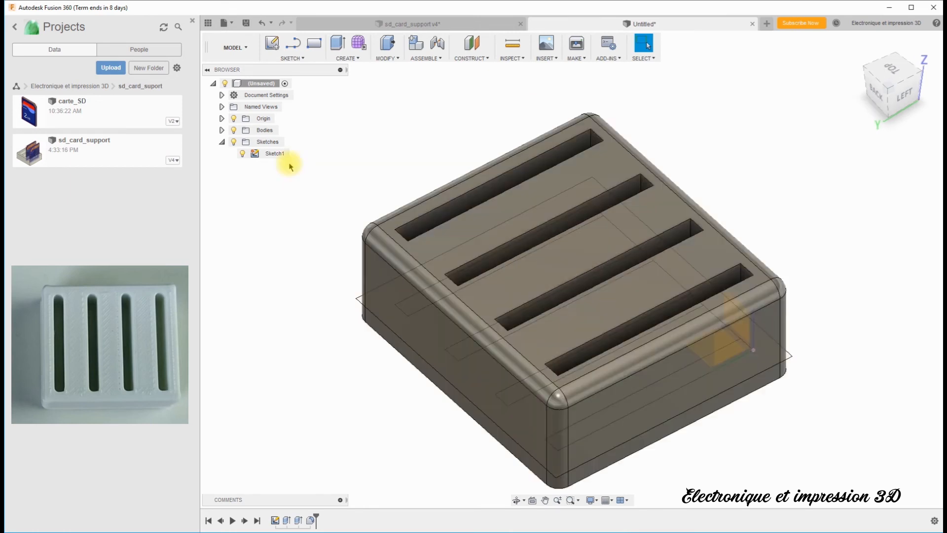
{"action": "left_click", "coordinate": [221, 130]}
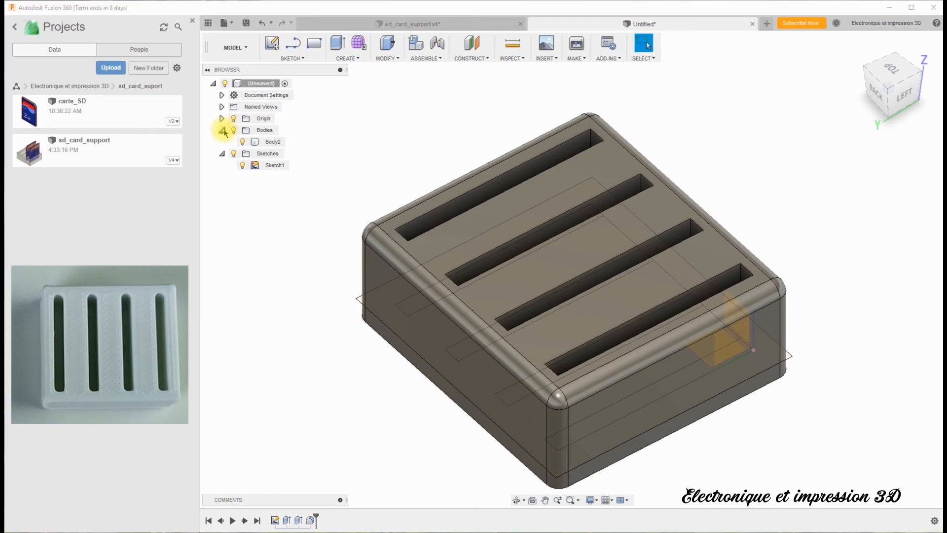
{"action": "left_click", "coordinate": [269, 143]}
{"action": "left_click", "coordinate": [269, 143]}
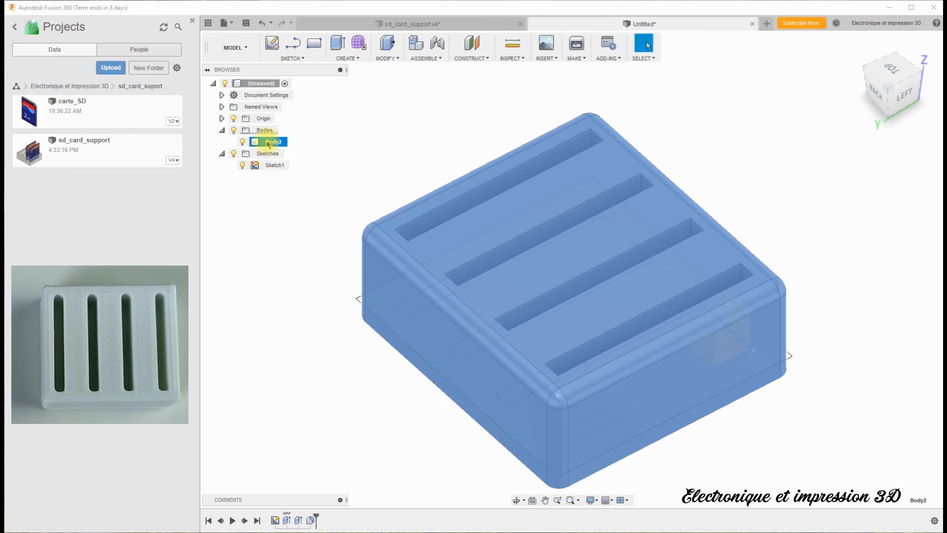
{"action": "right_click", "coordinate": [269, 143]}
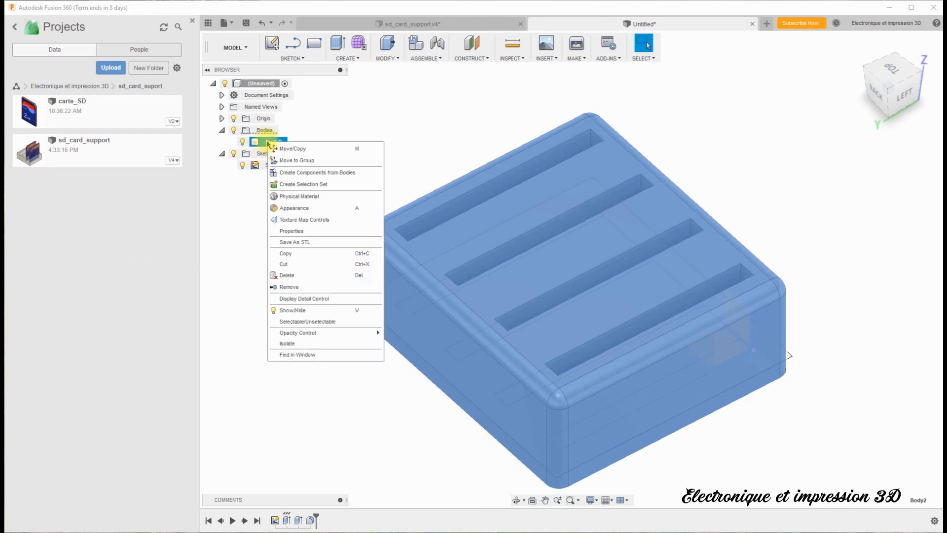
{"action": "left_click", "coordinate": [344, 242]}
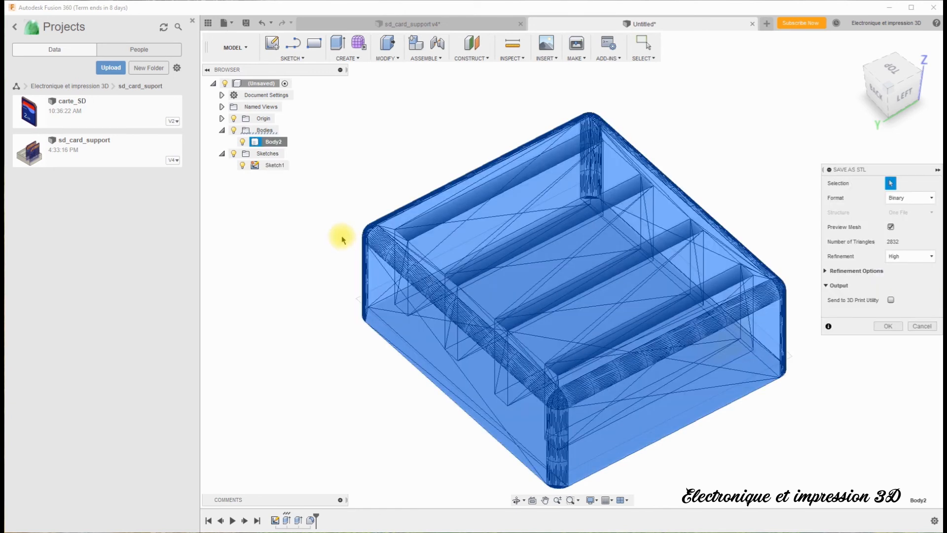
{"action": "left_click", "coordinate": [871, 328]}
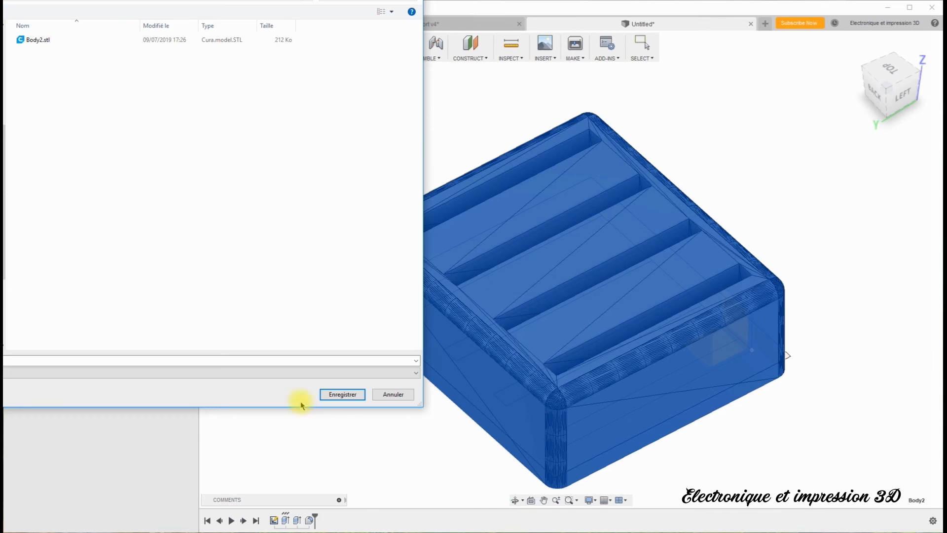
{"action": "left_click", "coordinate": [339, 394]}
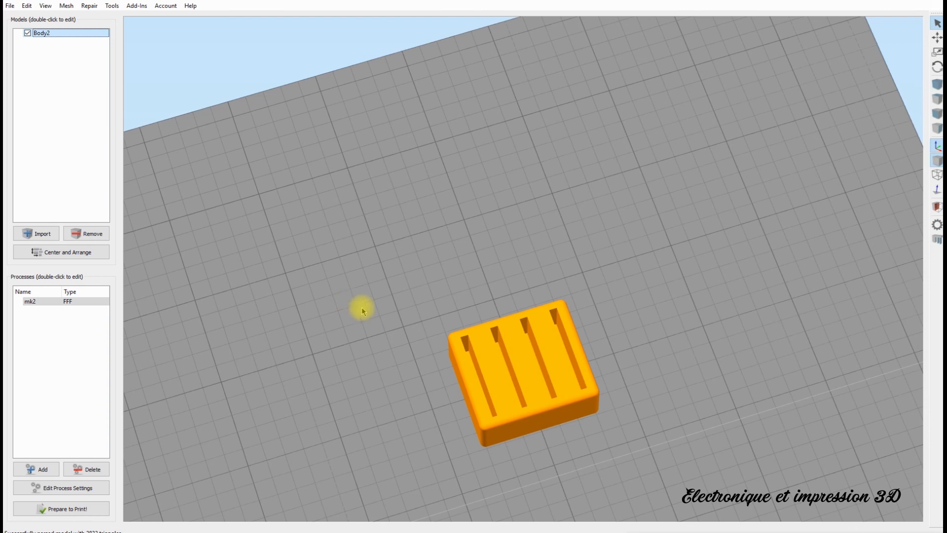
In the slicer, prepare the Body2 model for printing with the mk2 process and inspect its full-layer toolpath preview
{"action": "scroll", "coordinate": [362, 308], "scroll_direction": "down", "scroll_amount": 1}
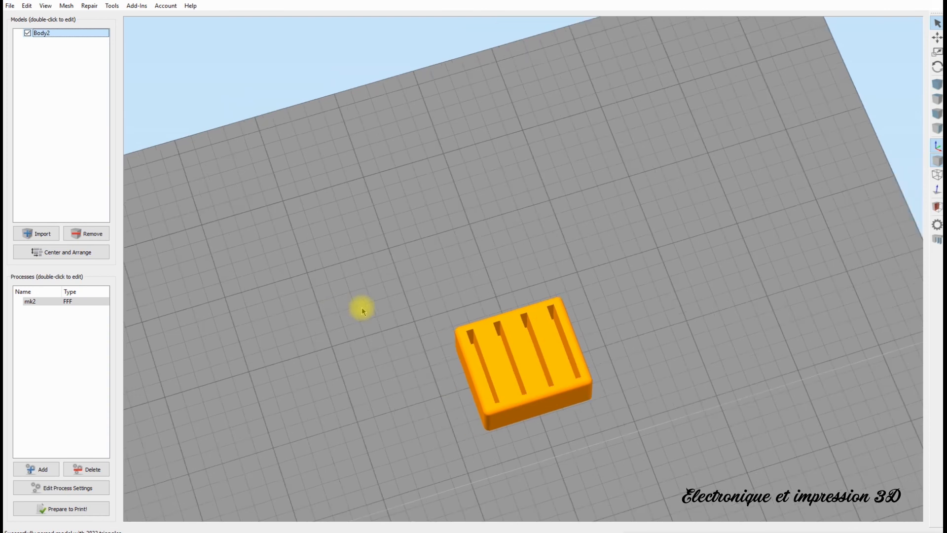
{"action": "left_click", "coordinate": [85, 512]}
{"action": "left_click_drag", "start_coordinate": [423, 419], "coordinate": [761, 423]}
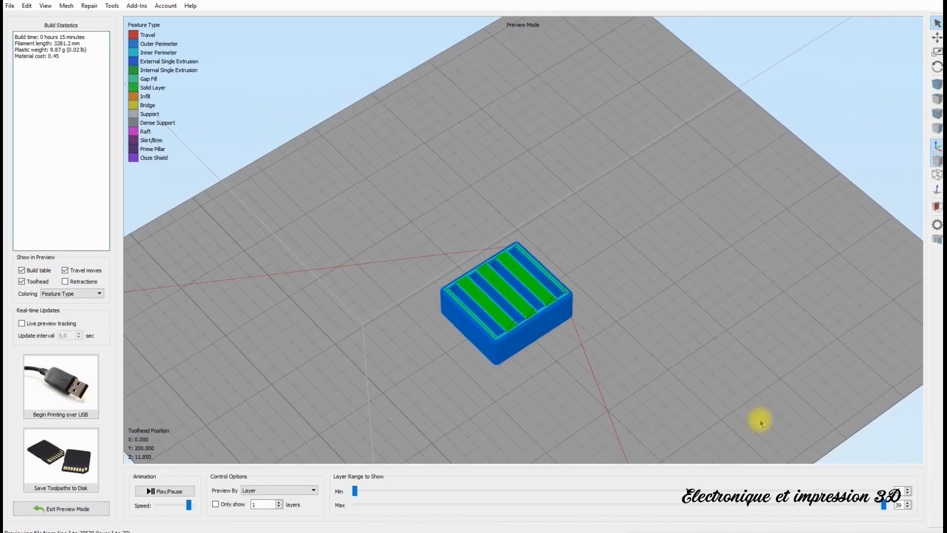
{"action": "mouse_move", "coordinate": [883, 504]}
{"action": "left_mouse_down"}
{"action": "mouse_move", "coordinate": [348, 519]}
{"action": "mouse_move", "coordinate": [884, 505]}
{"action": "left_mouse_up"}
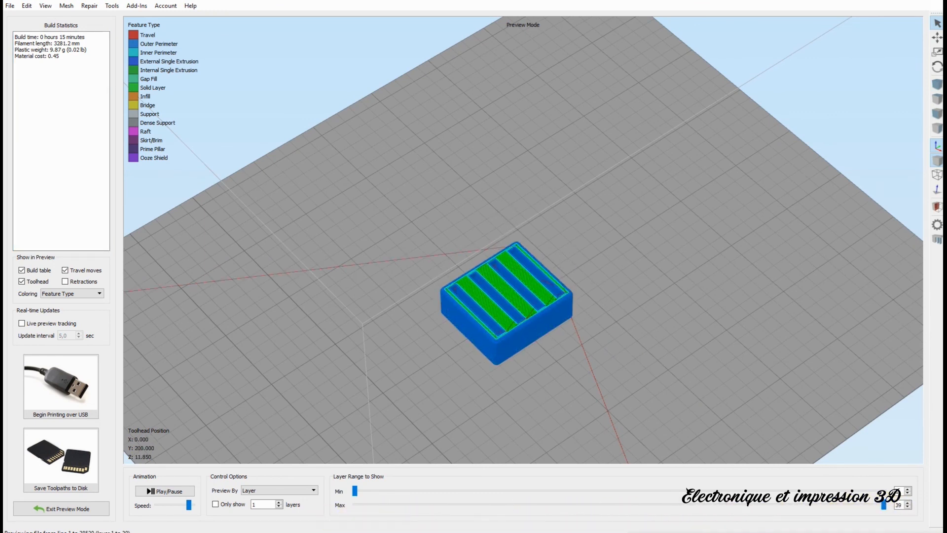